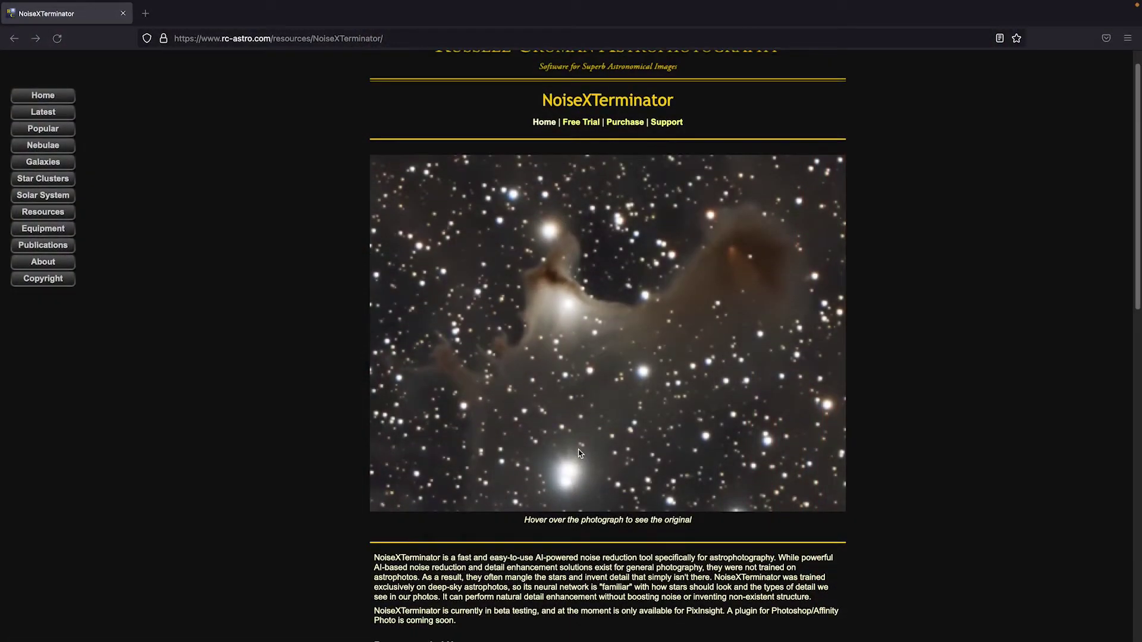
Scroll back up the rc-astro.com NoiseXTerminator product page.
scroll(577, 452, "up", 2)
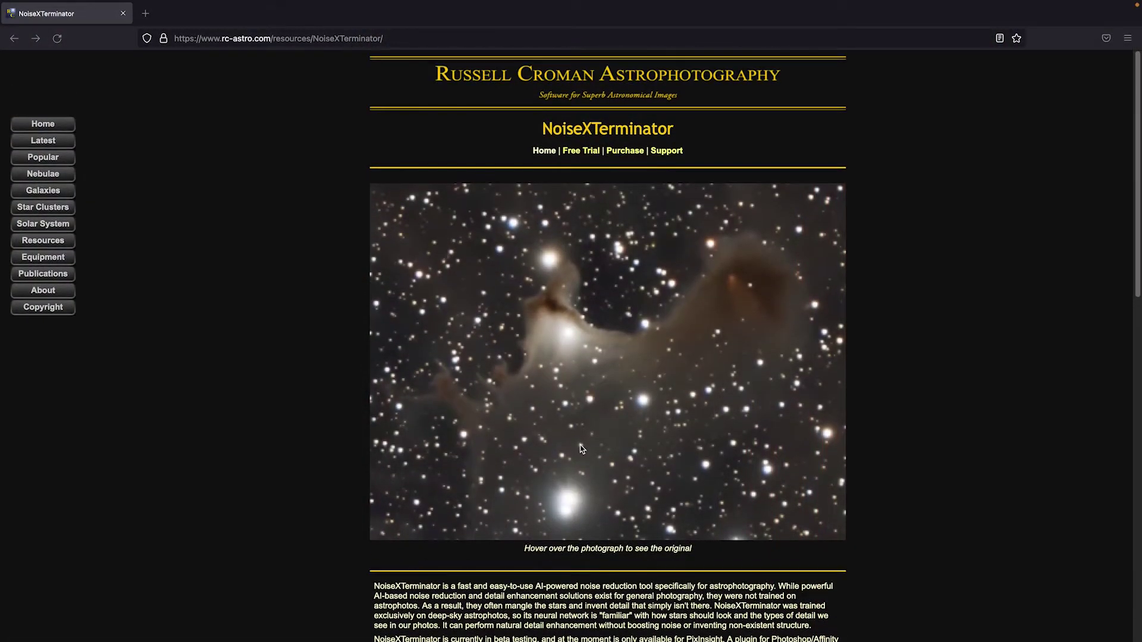
left_click(320, 39)
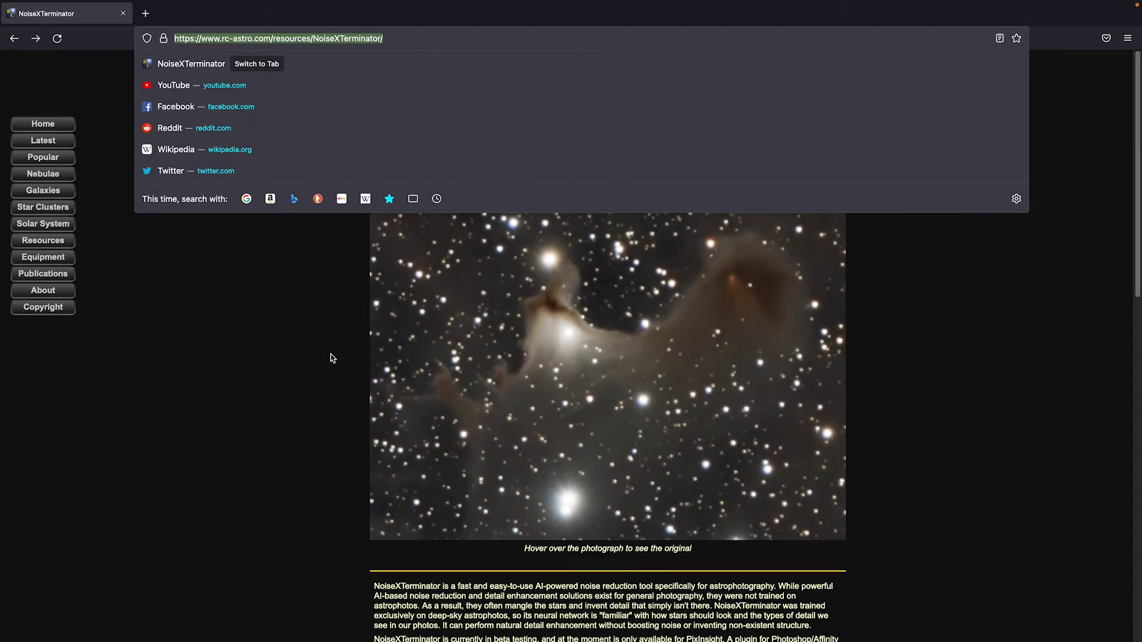
left_click(325, 372)
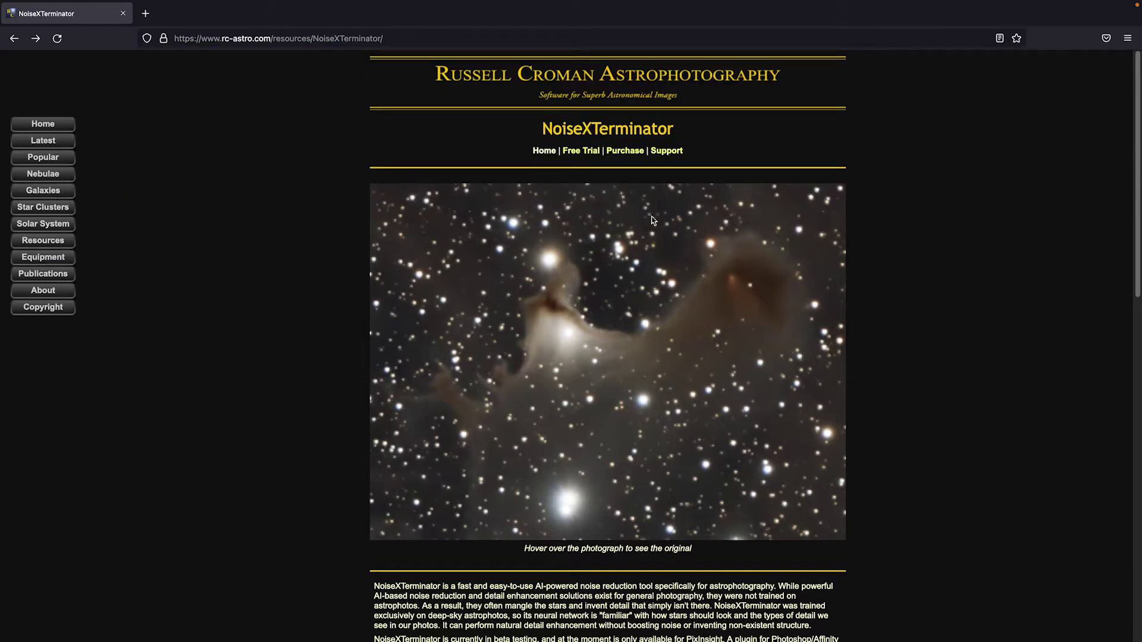
left_click(622, 153)
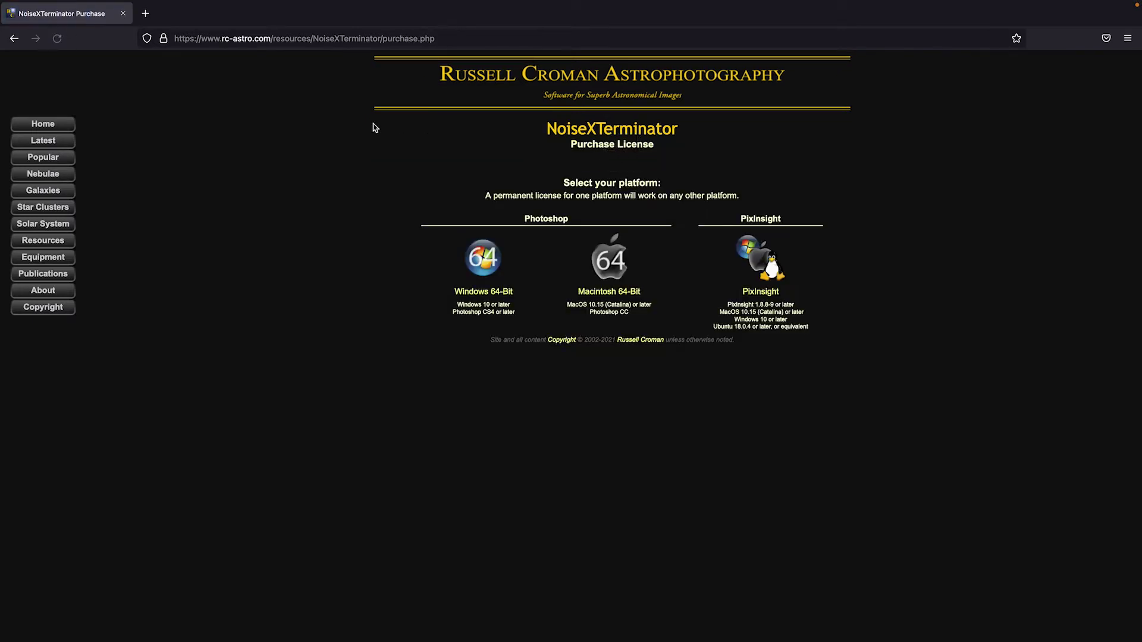
left_click(15, 39)
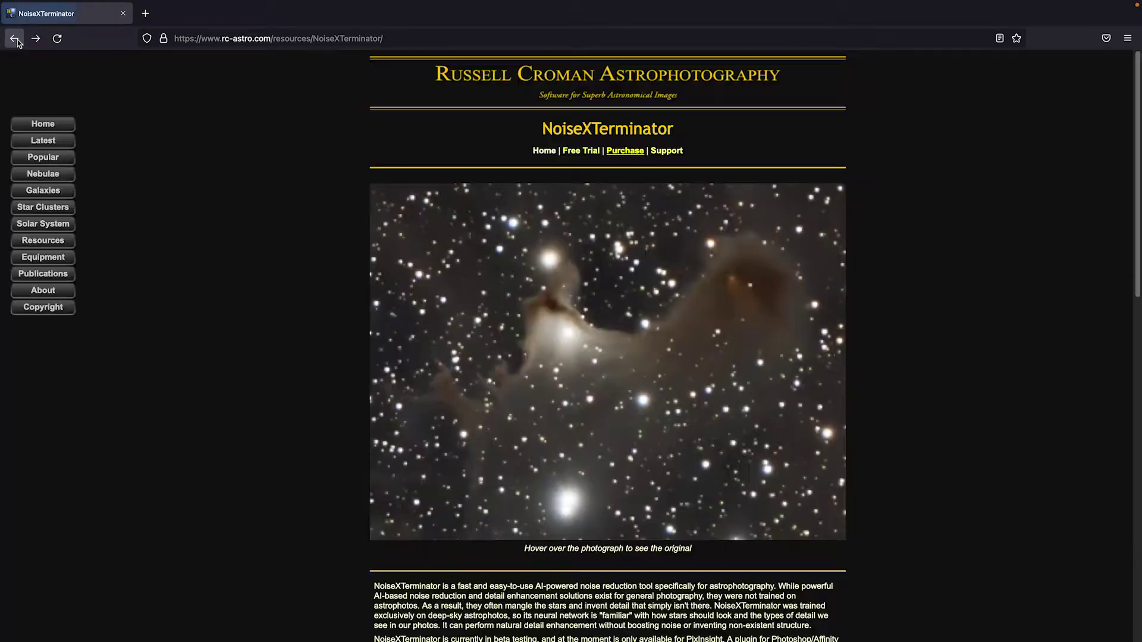
left_click(577, 152)
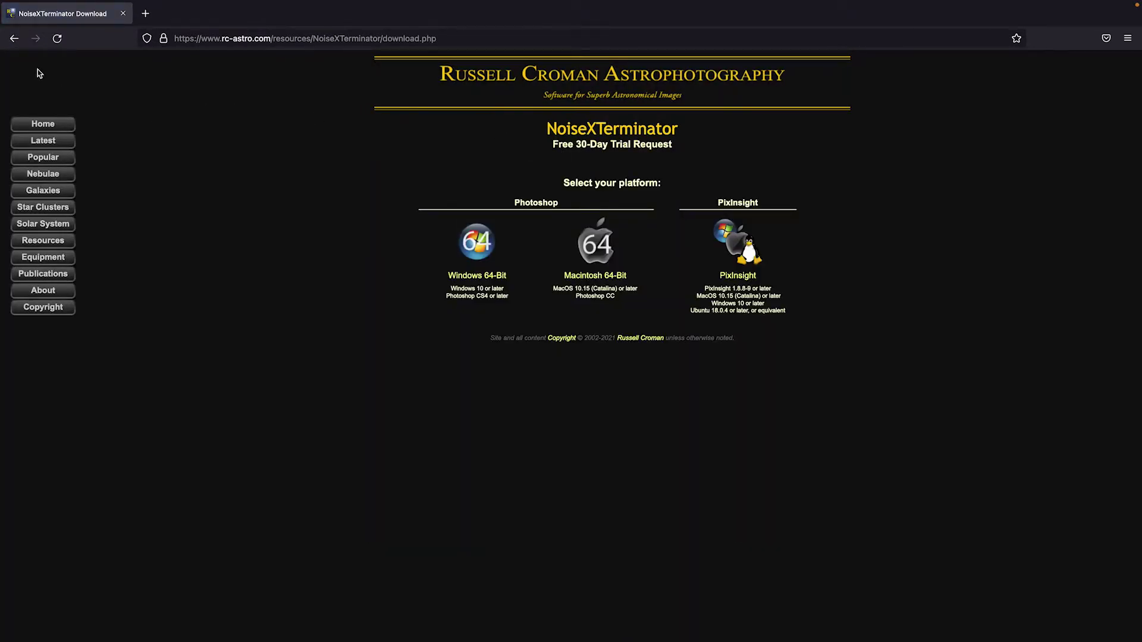
left_click(14, 39)
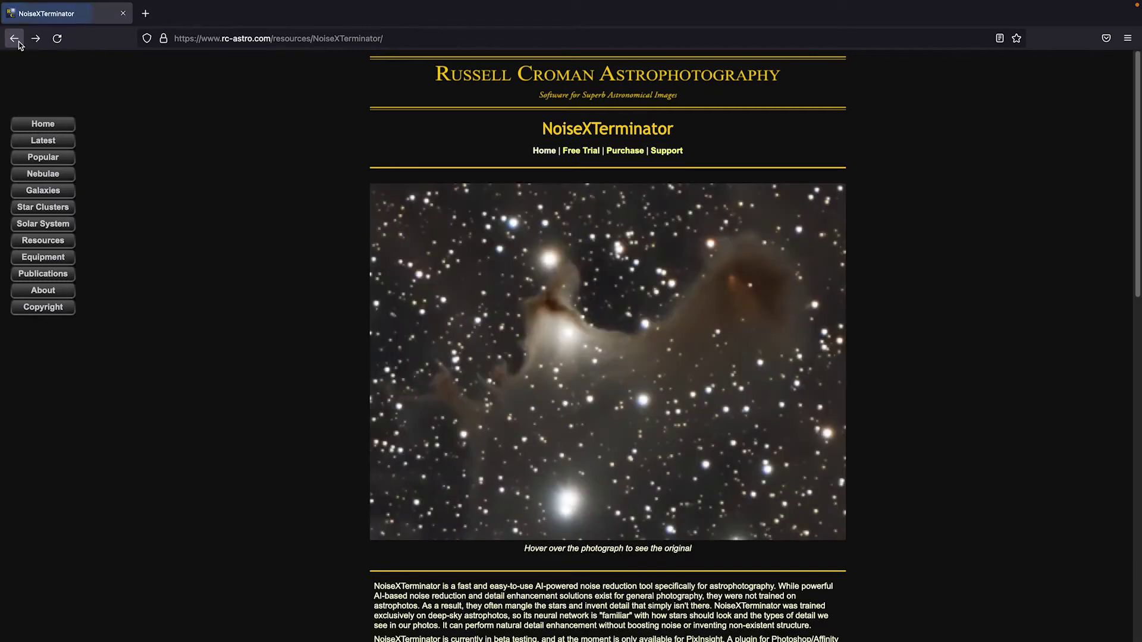
scroll(568, 361, "down", 10)
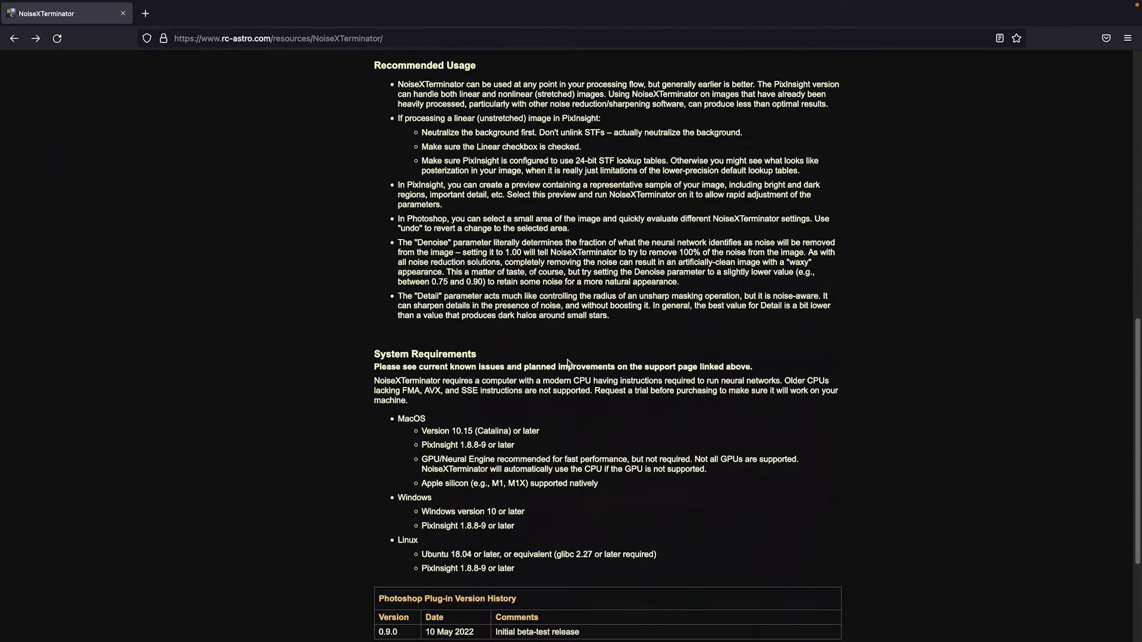
left_click_drag(375, 335, 519, 342)
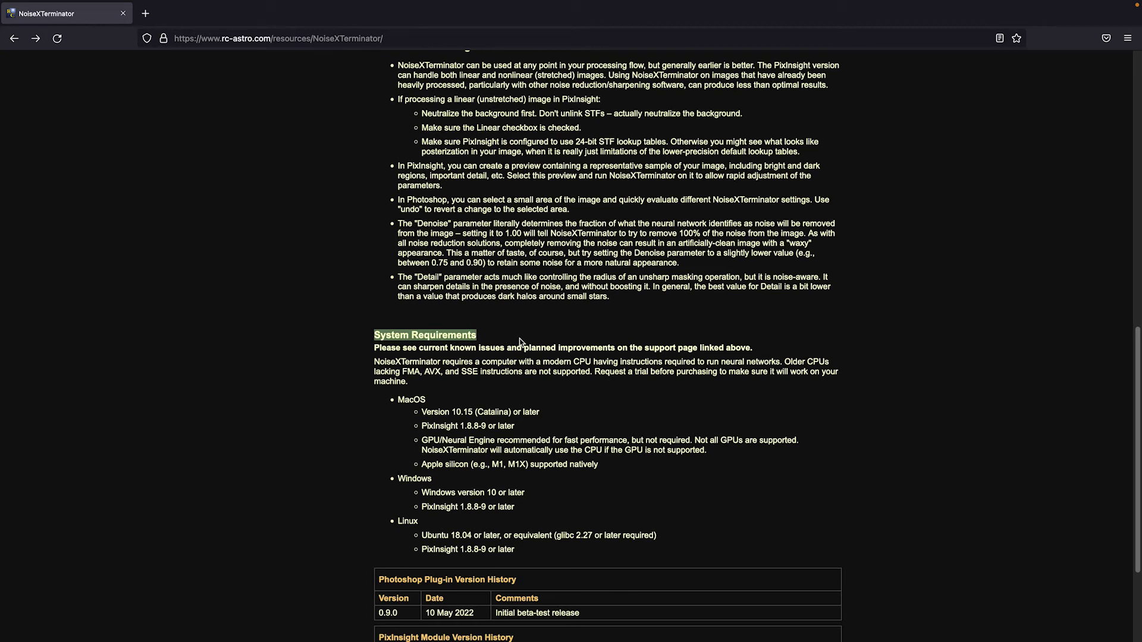
scroll(562, 368, "up", 4)
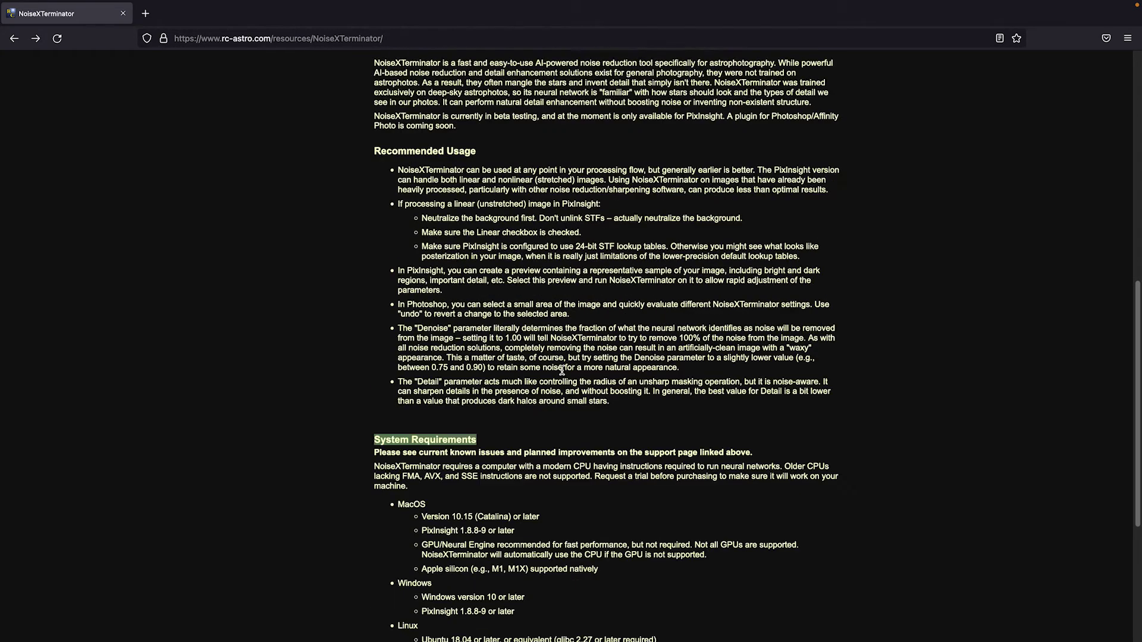
scroll(562, 369, "up", 8)
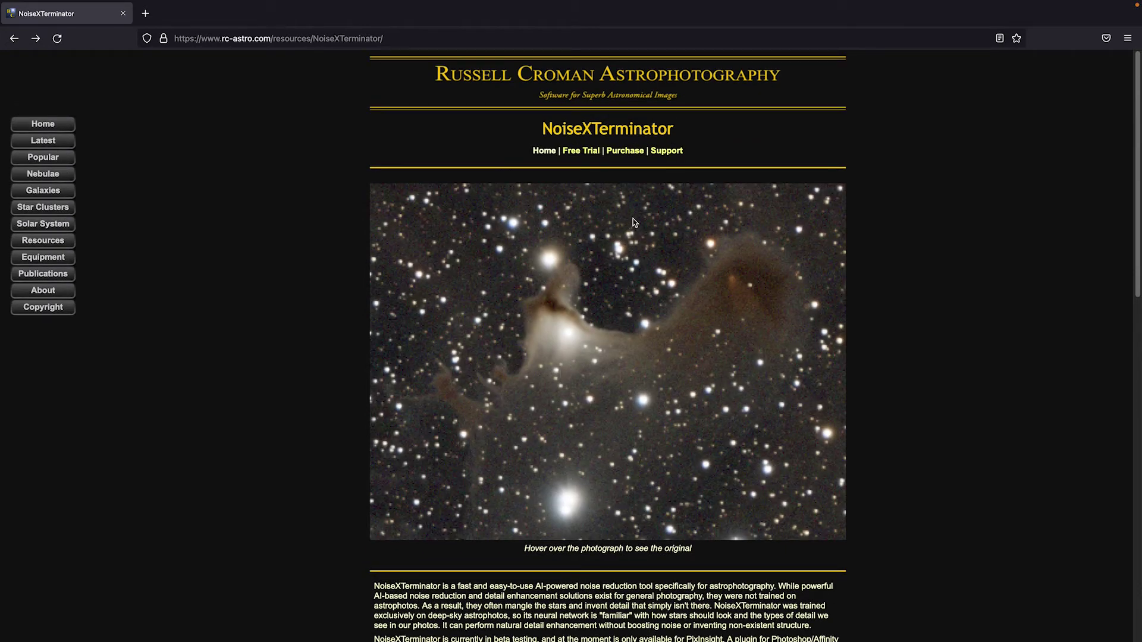
left_click(625, 153)
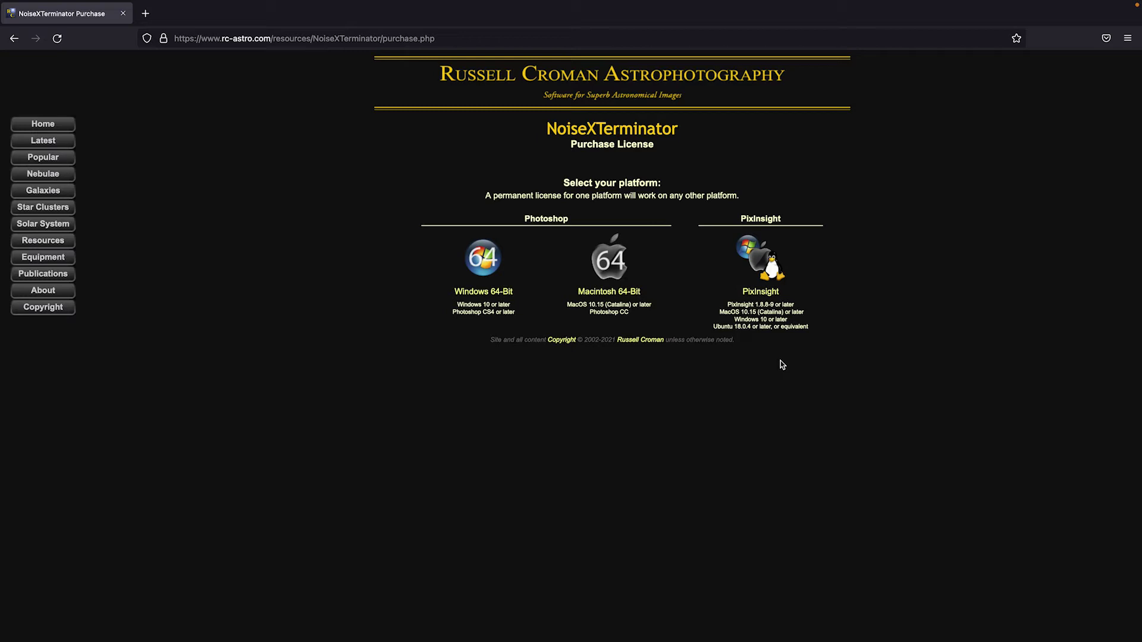
left_click(761, 291)
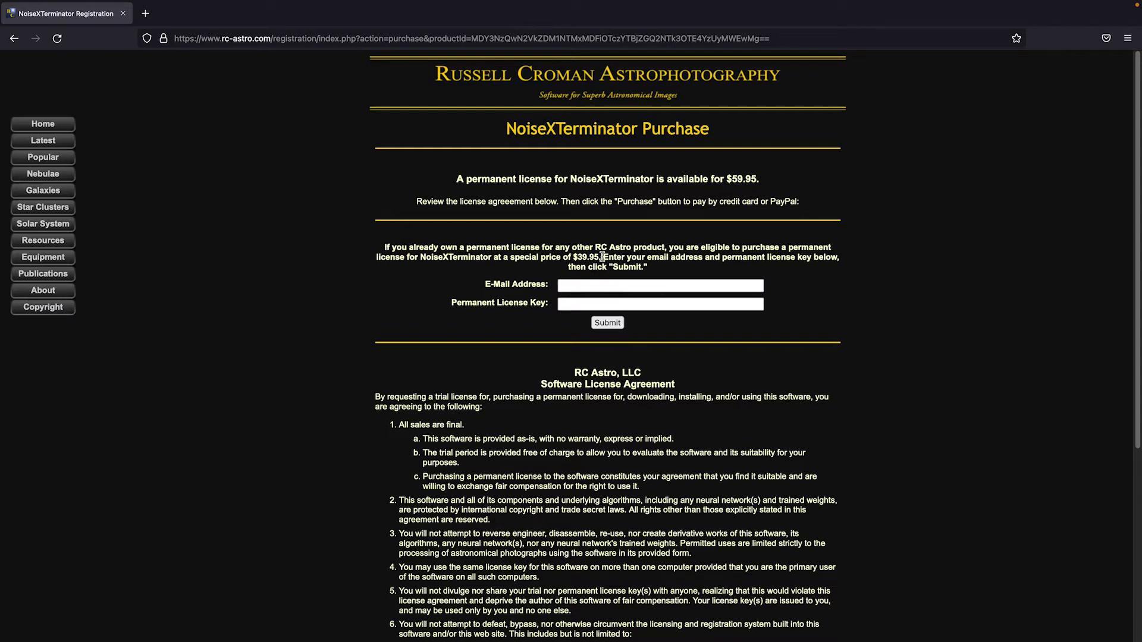
left_click(604, 286)
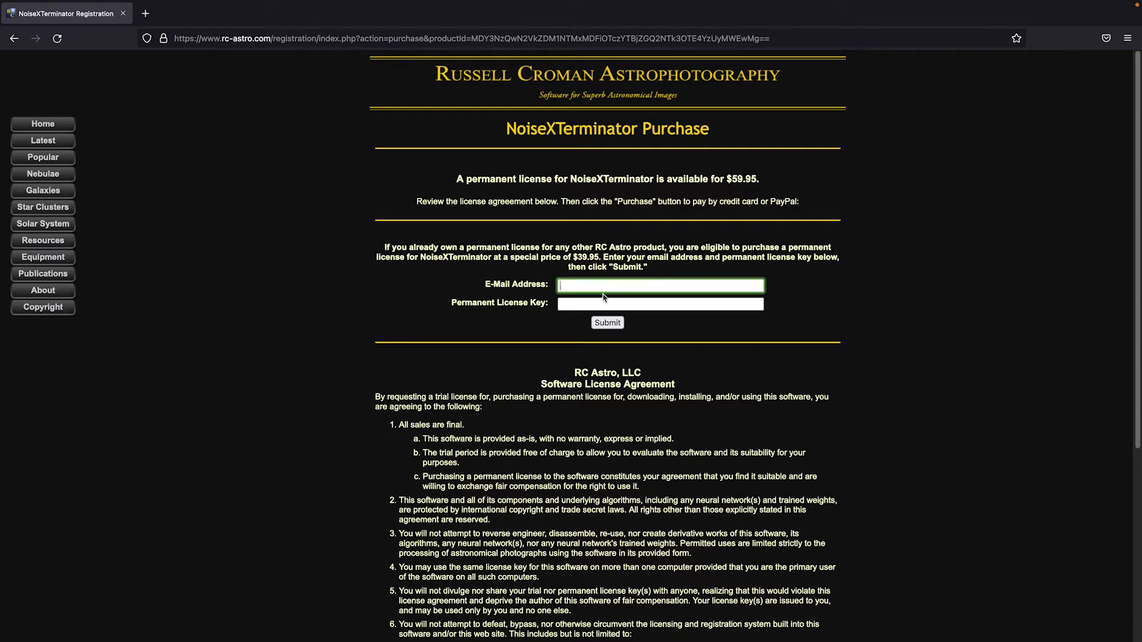
left_click(602, 304)
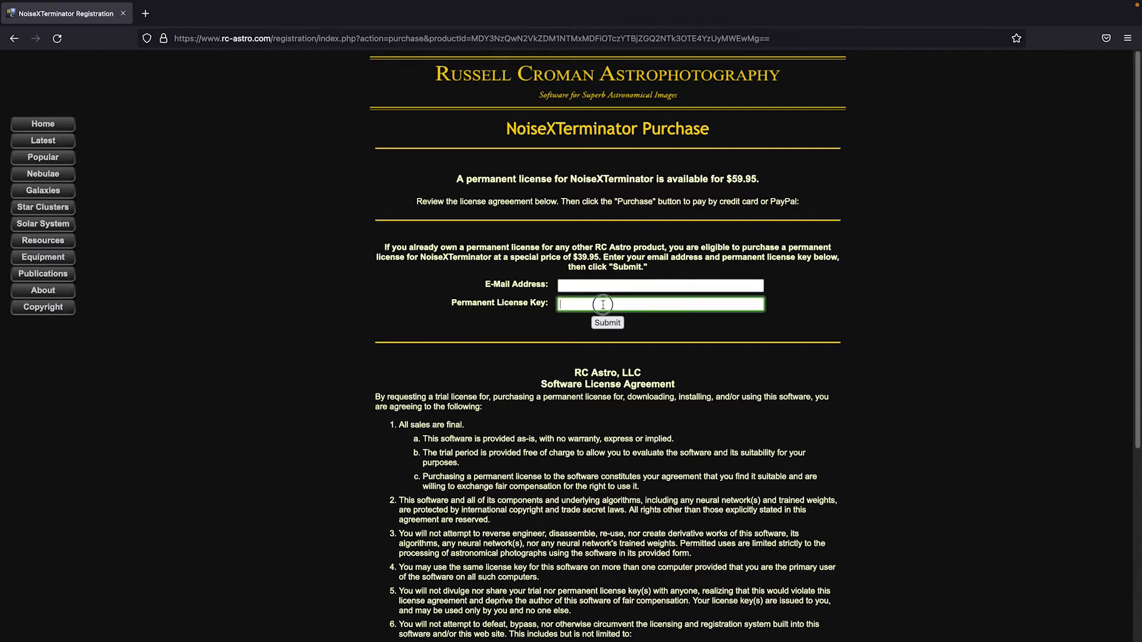
left_click(800, 303)
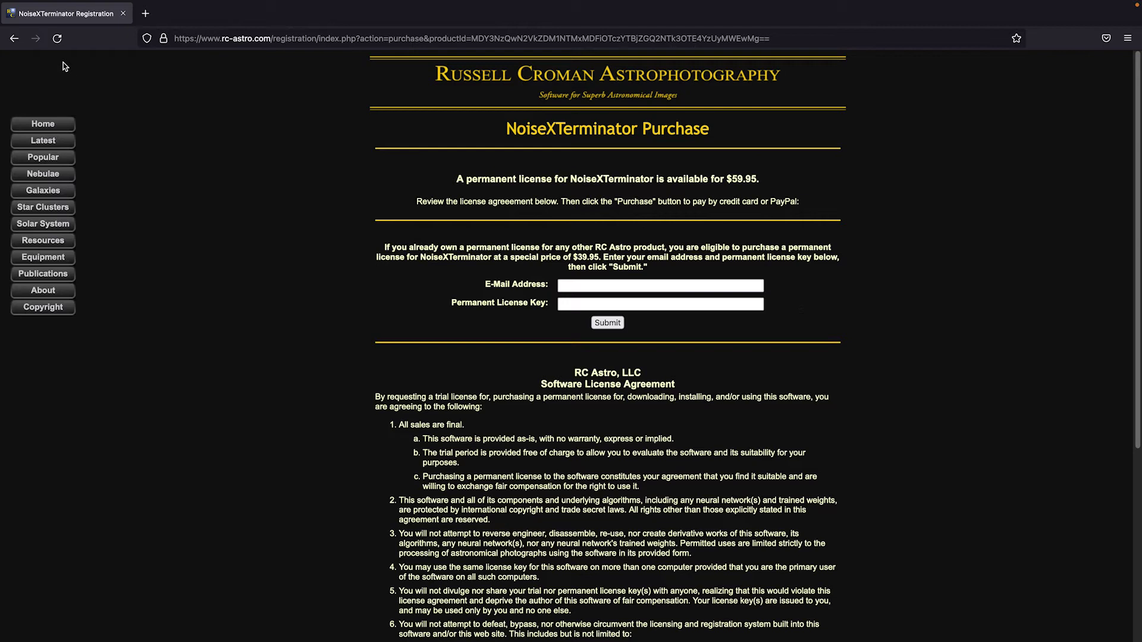
left_click(14, 39)
left_click(14, 38)
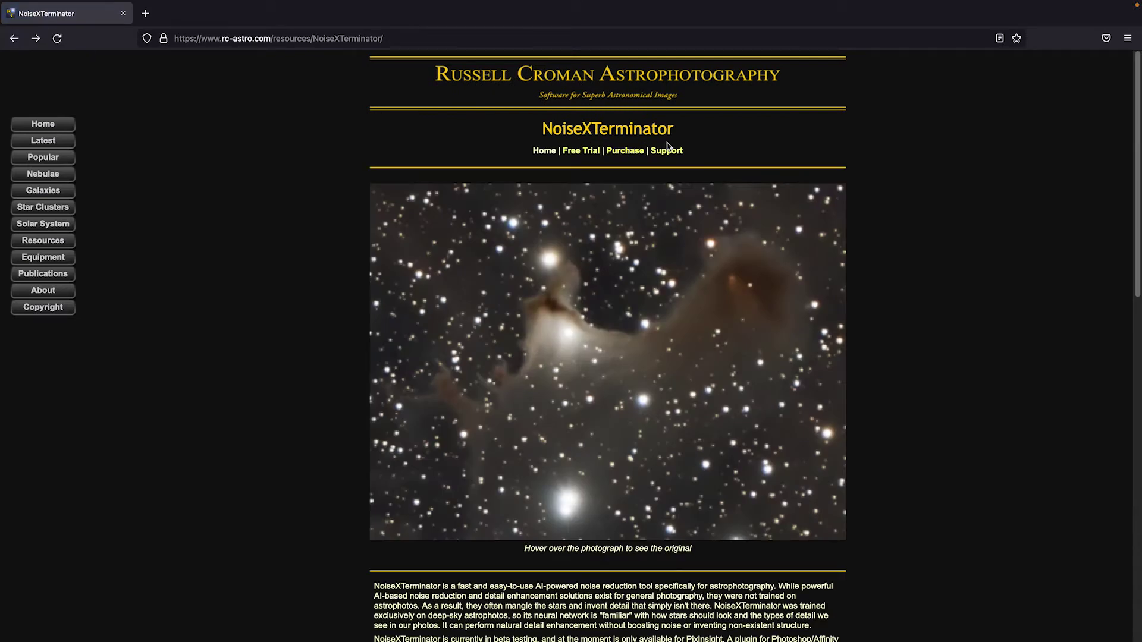
left_click(581, 151)
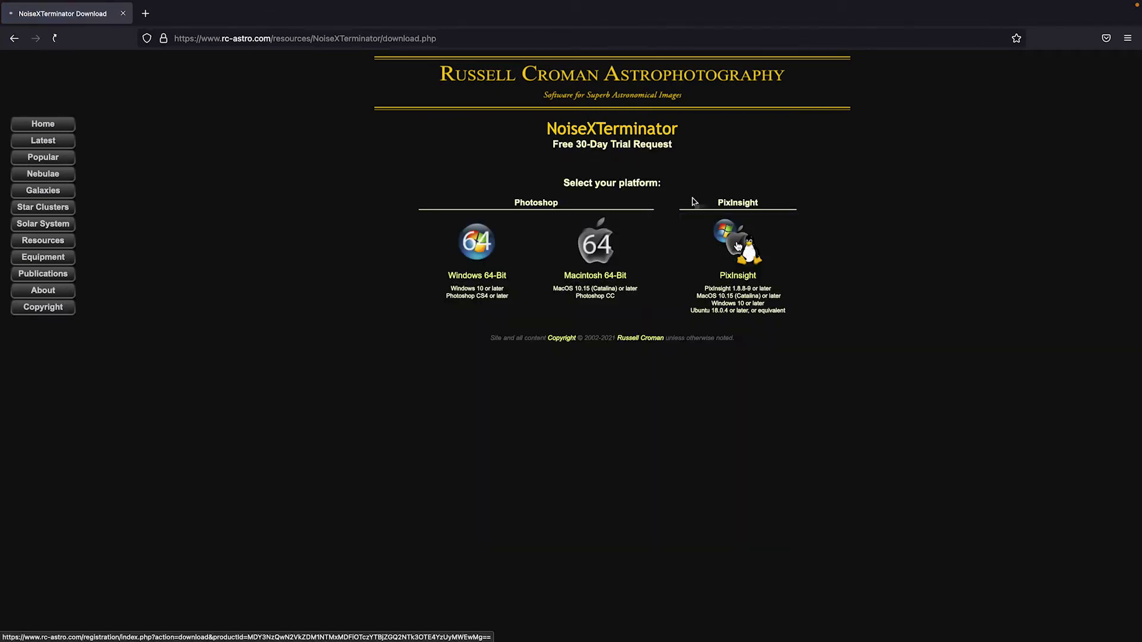
left_click(738, 245)
left_click(18, 39)
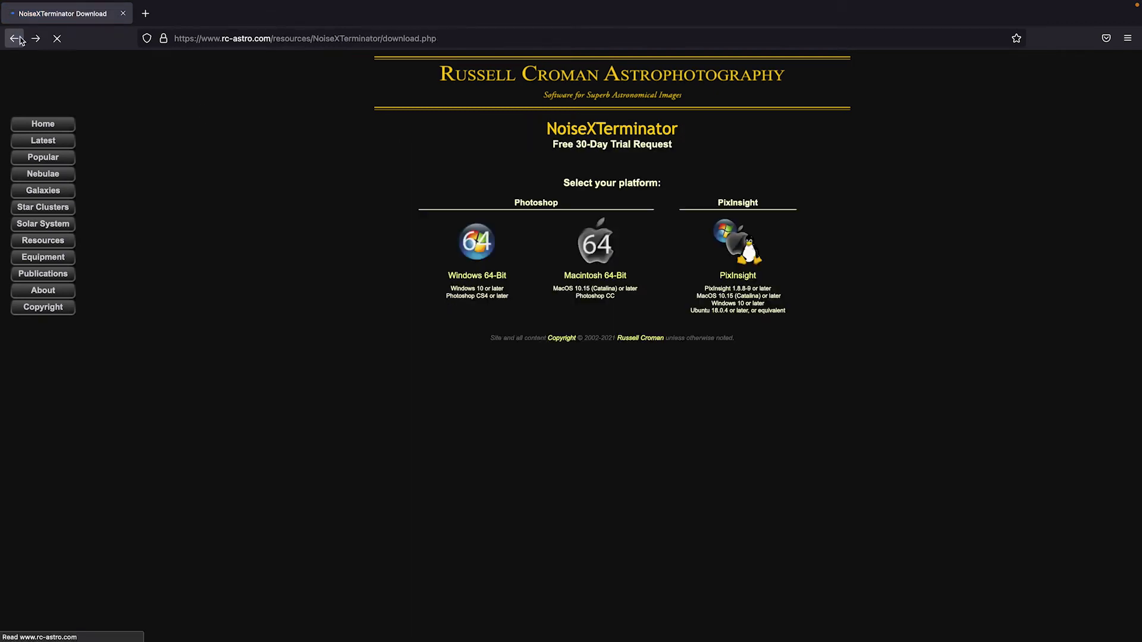
left_click(18, 39)
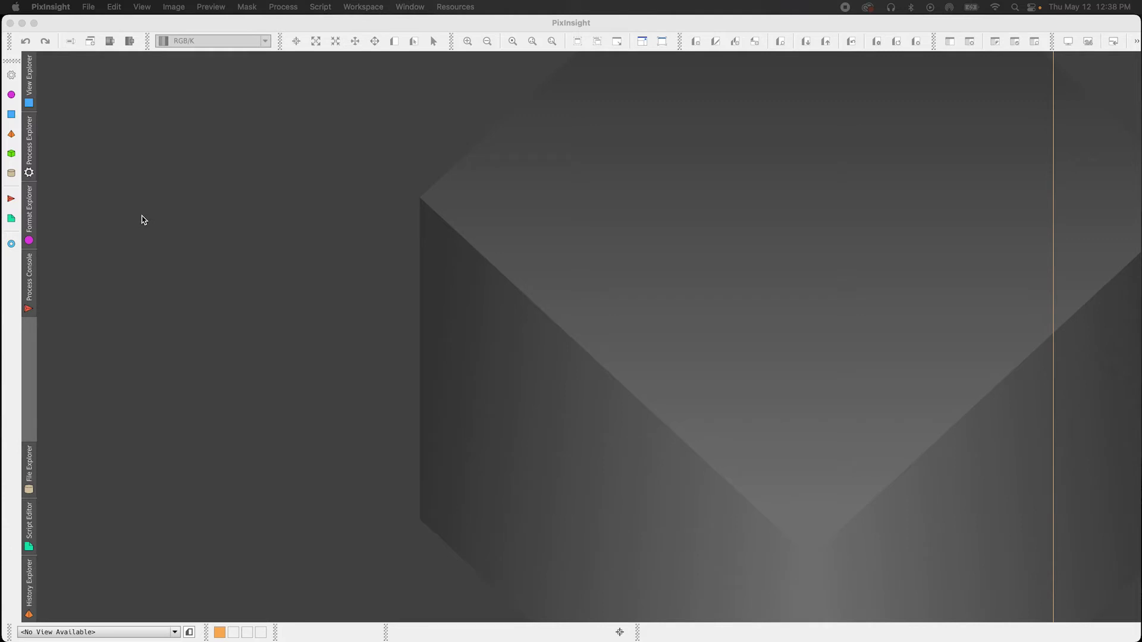
Read Core version 1.8.9 in the Process Console startup log, then close the console.
left_click(31, 282)
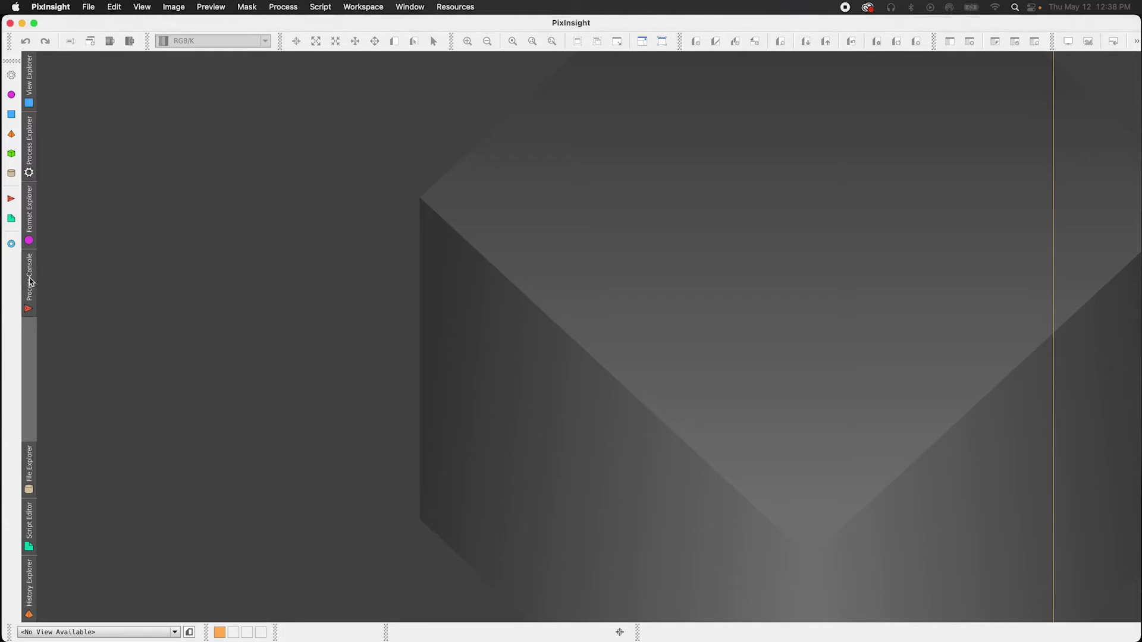
left_click(31, 281)
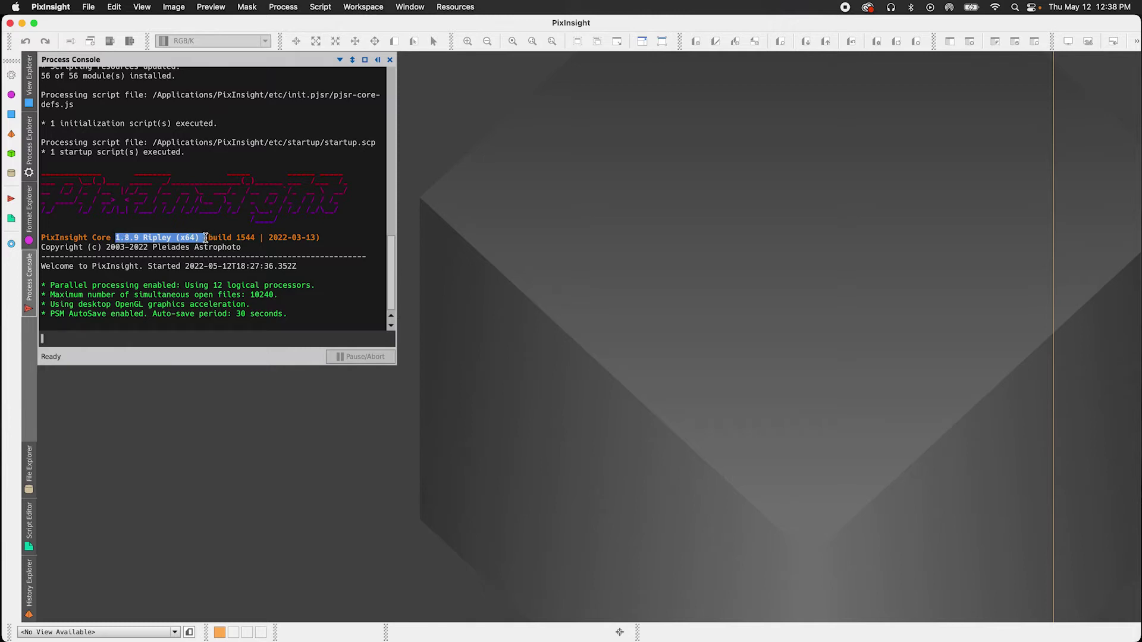
left_click(377, 59)
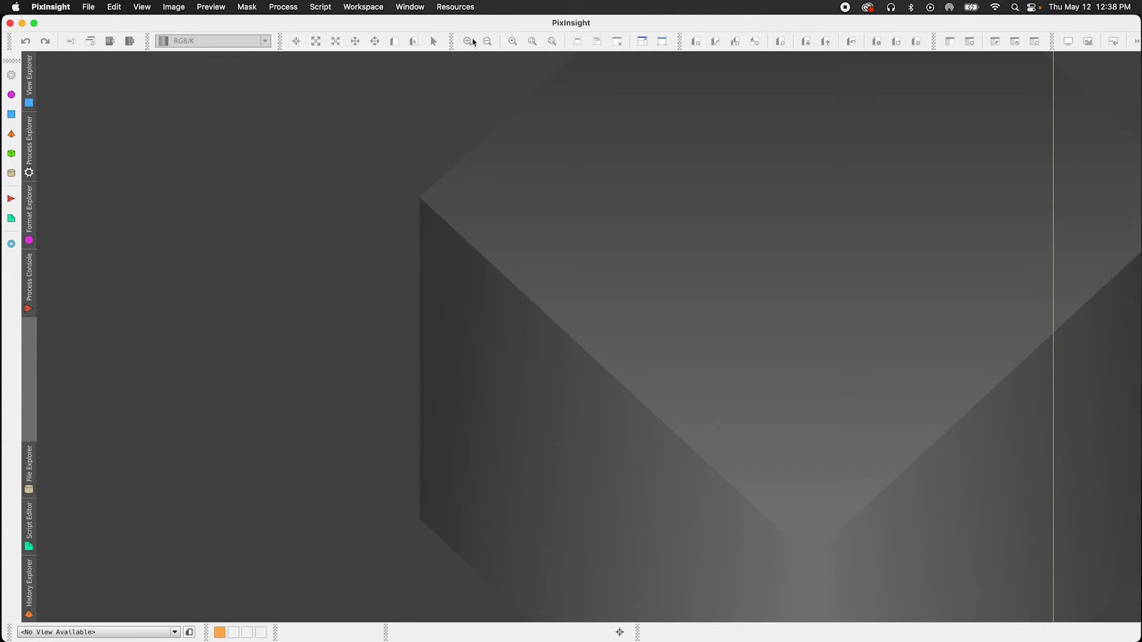
Add the pasted rc-astro.com NoiseXTerminator URL to Manage Update Repositories, deleting the duplicate row.
left_click(459, 7)
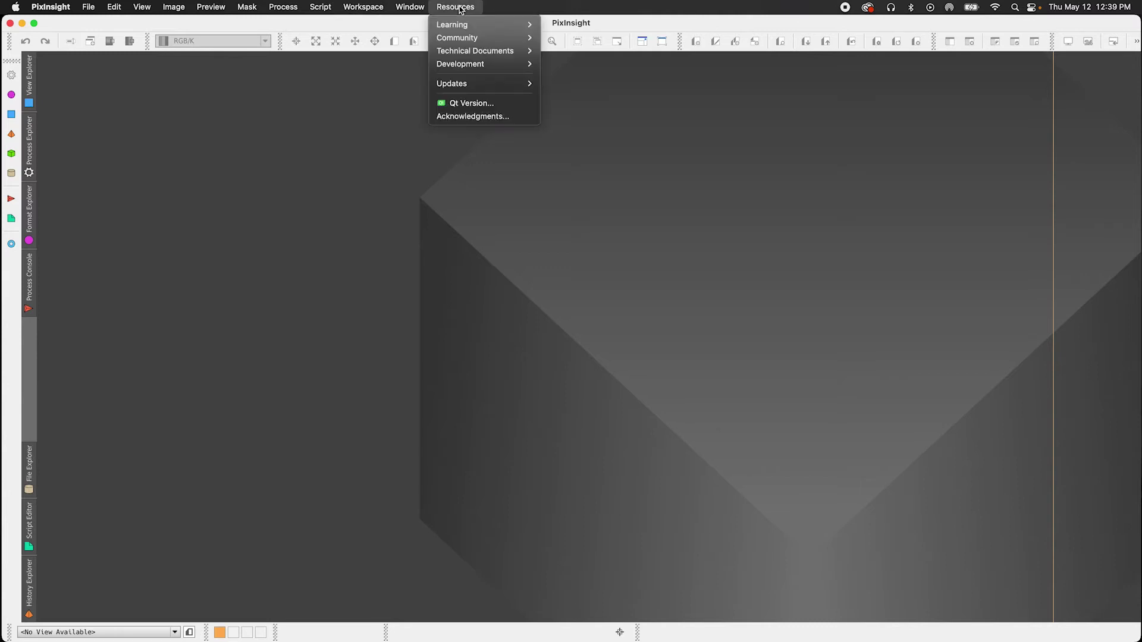
mouse_move(476, 83)
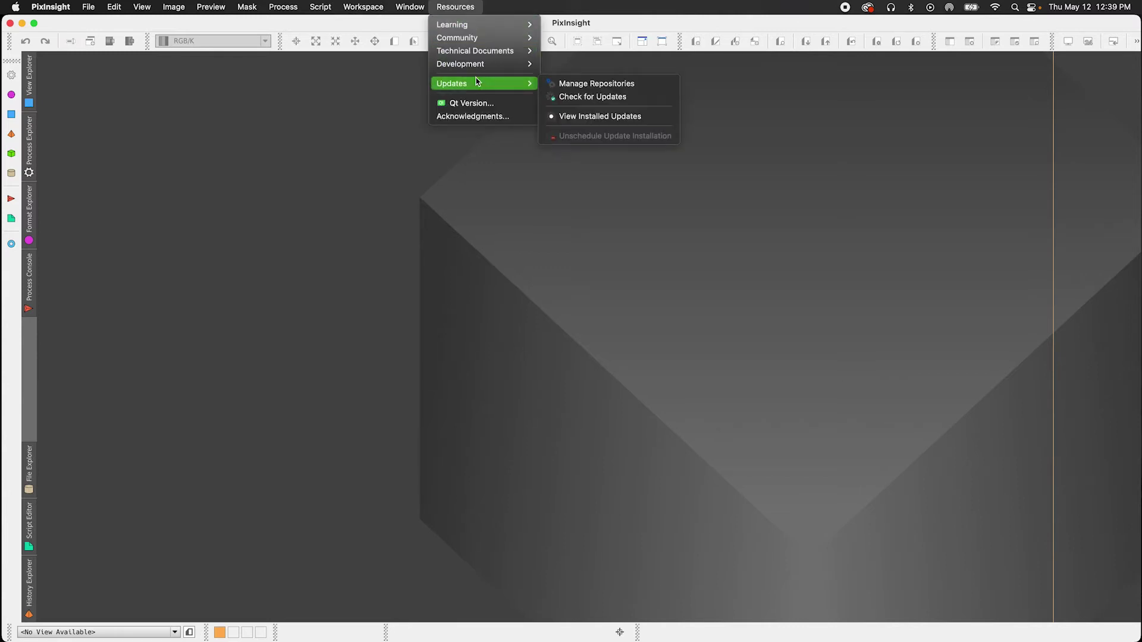
left_click(556, 86)
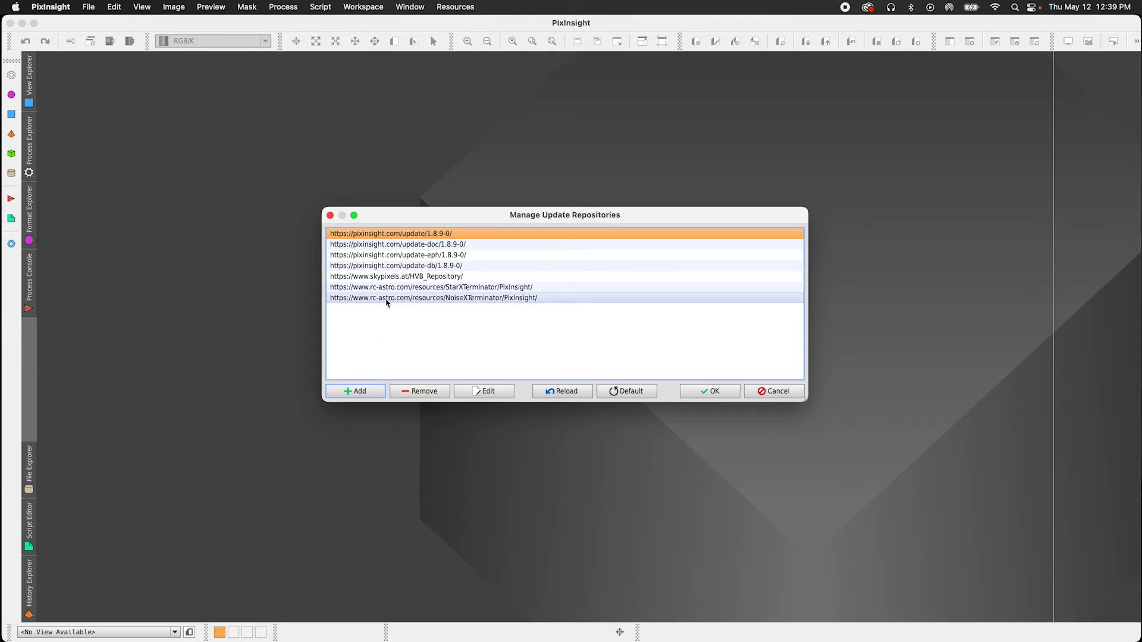
left_click(349, 392)
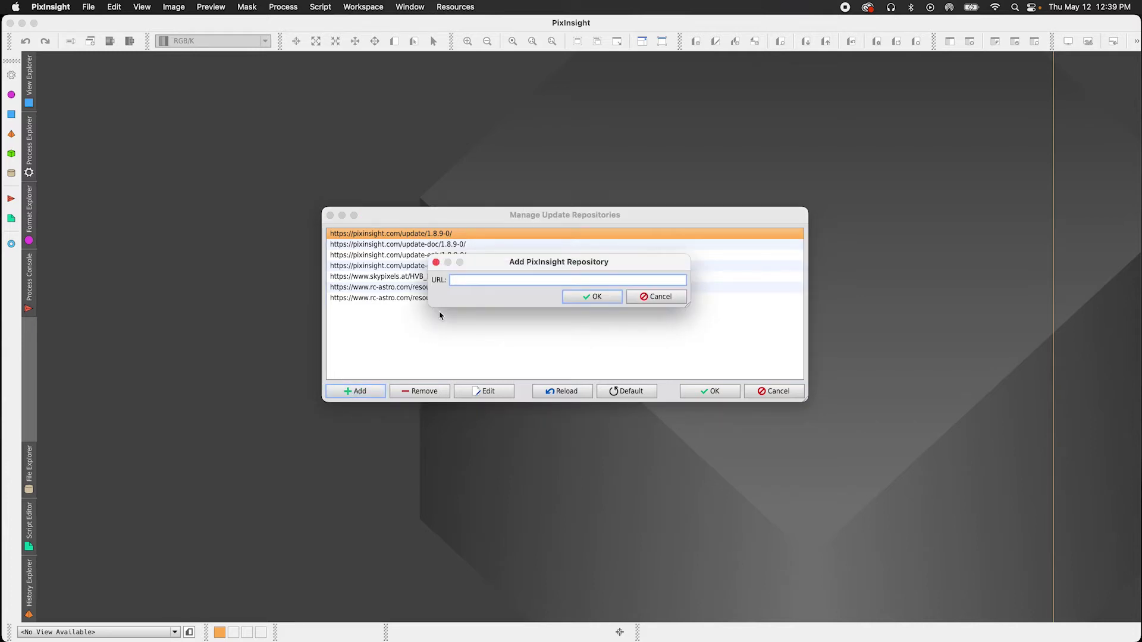
type("https://www.rc-astro.com/resources/NoiseXTerminator/PixInsight/")
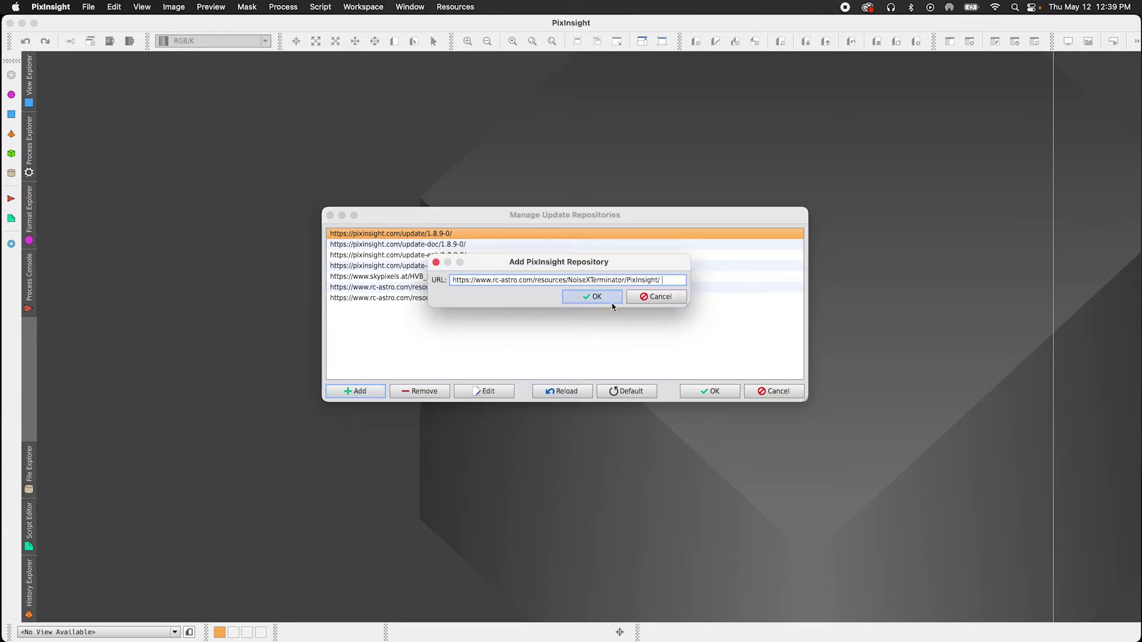
left_click_drag(668, 282, 404, 271)
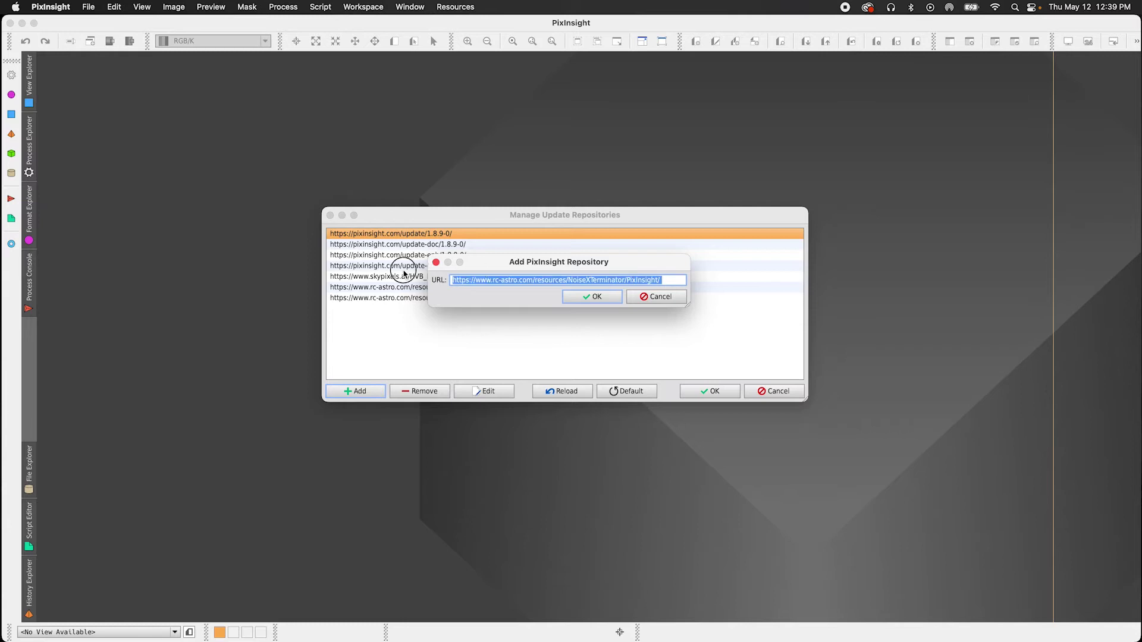
left_click(677, 279)
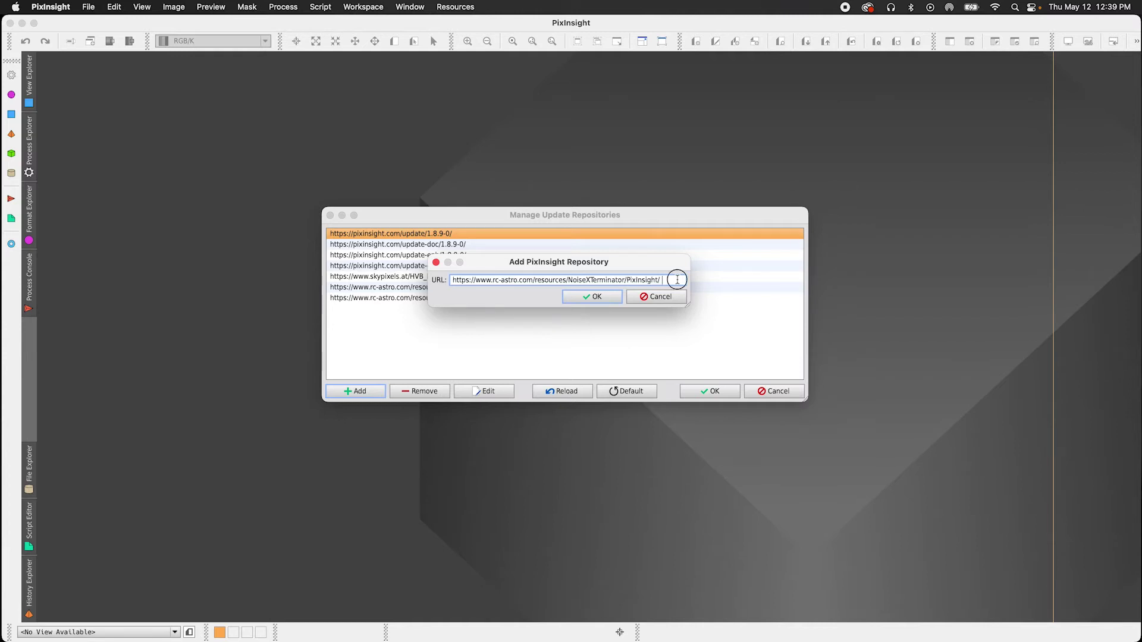
left_click(608, 302)
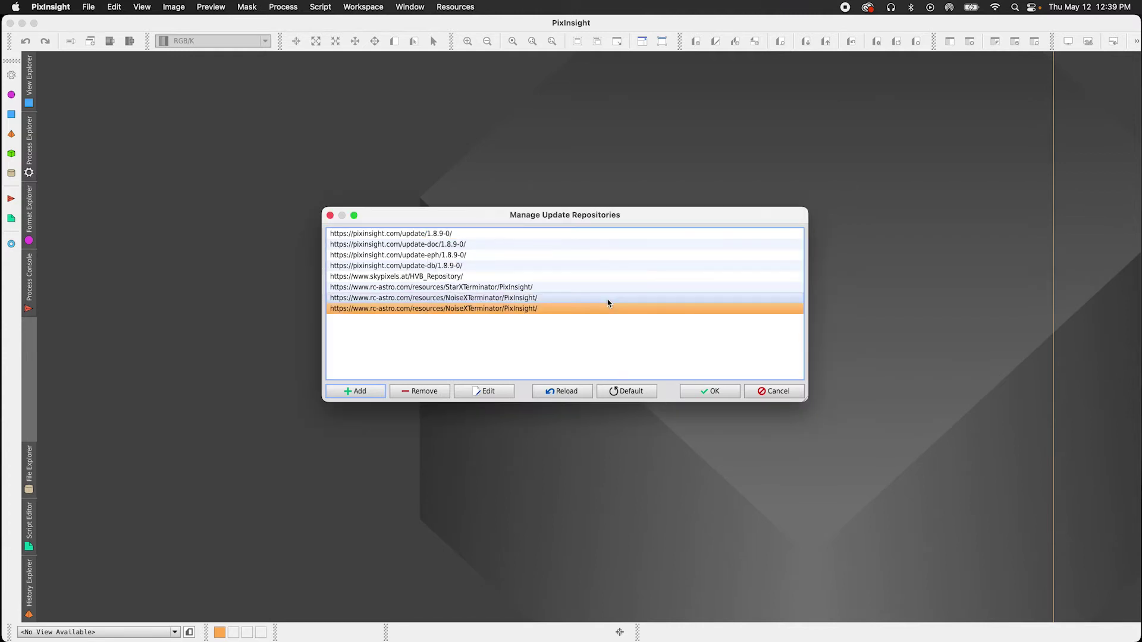
left_click(437, 392)
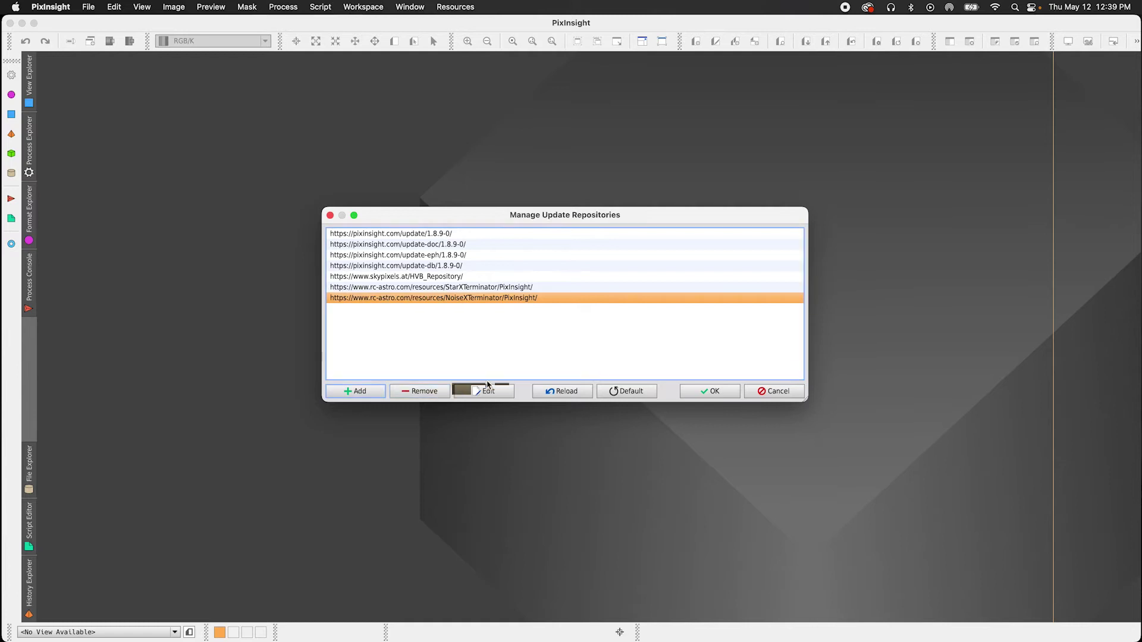
left_click(692, 390)
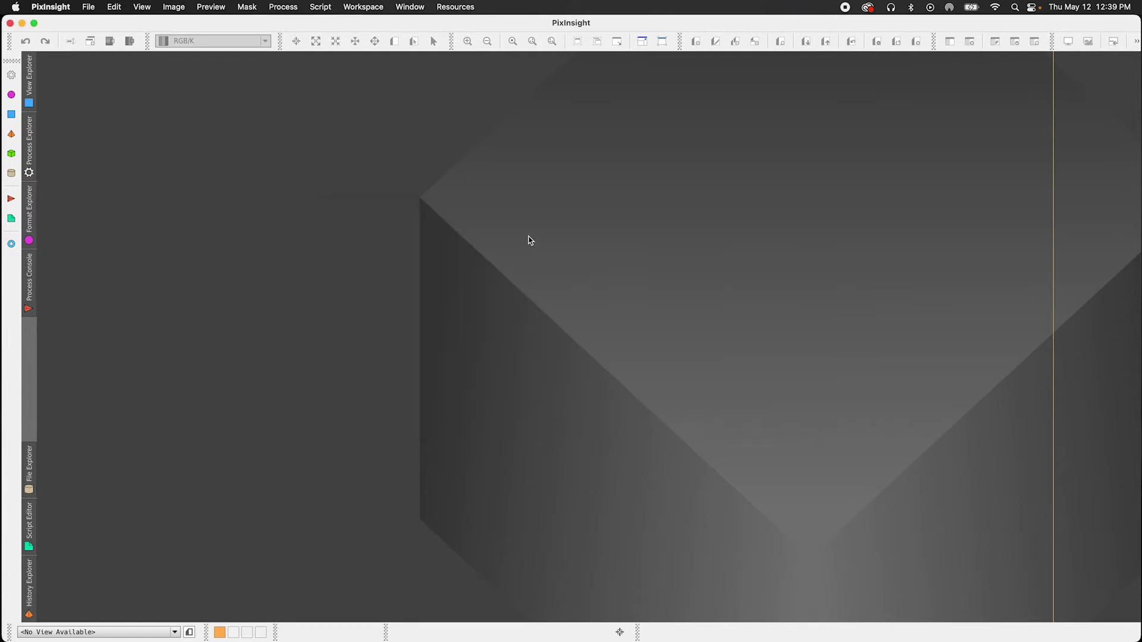
Run Check for Updates, dismiss the no-updates notice, and quit PixInsight.
left_click(456, 6)
mouse_move(470, 84)
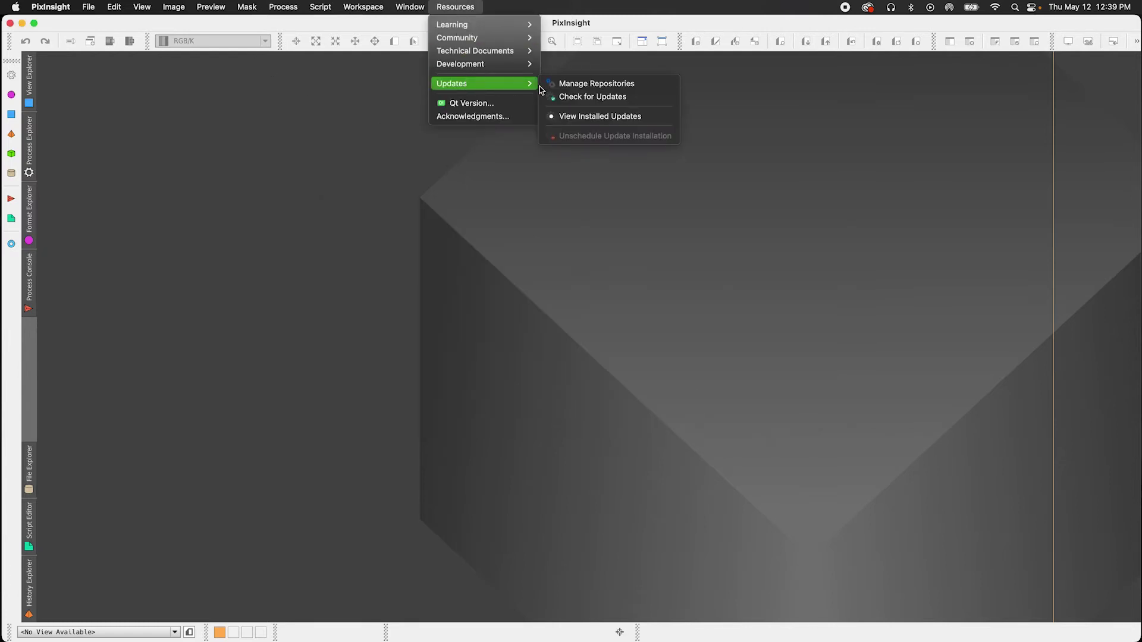
left_click(592, 96)
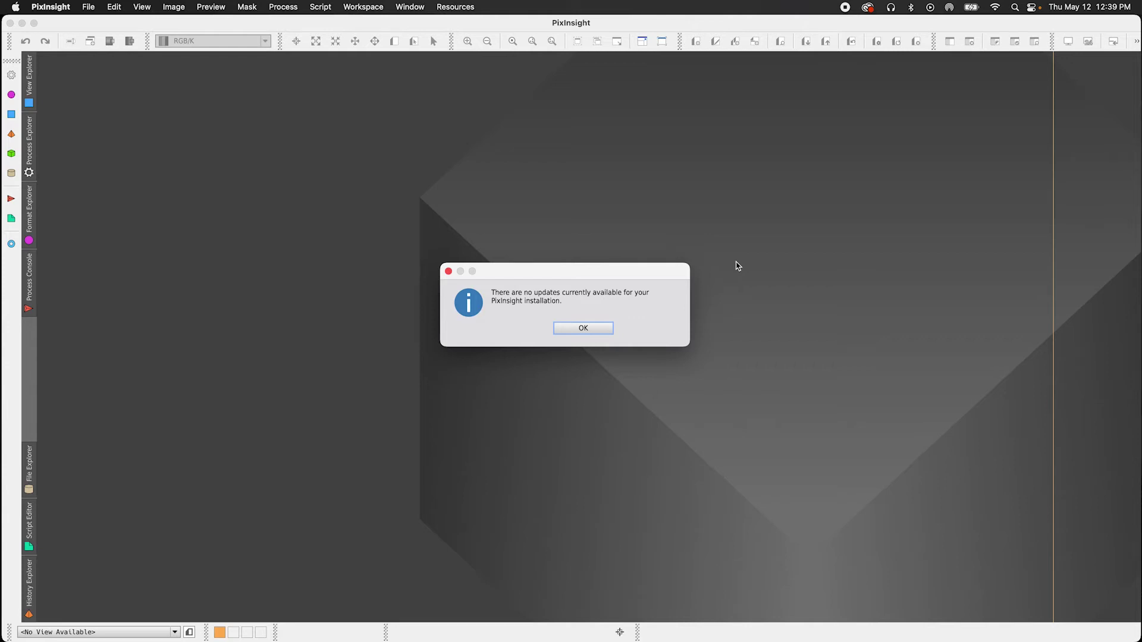
left_click(591, 330)
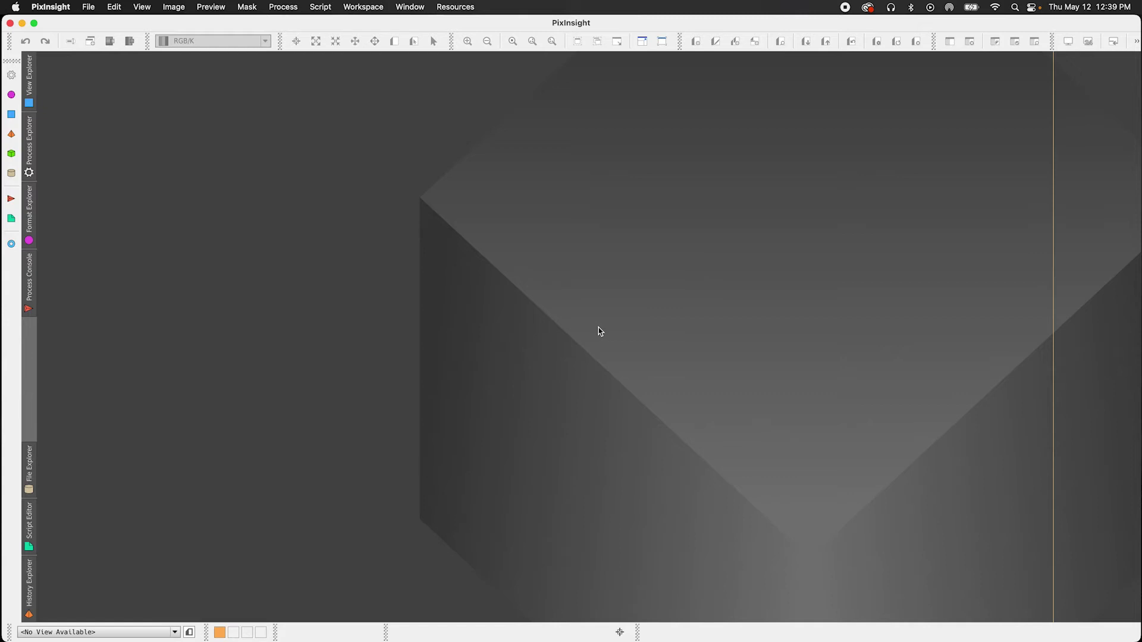
left_click(57, 7)
left_click(71, 111)
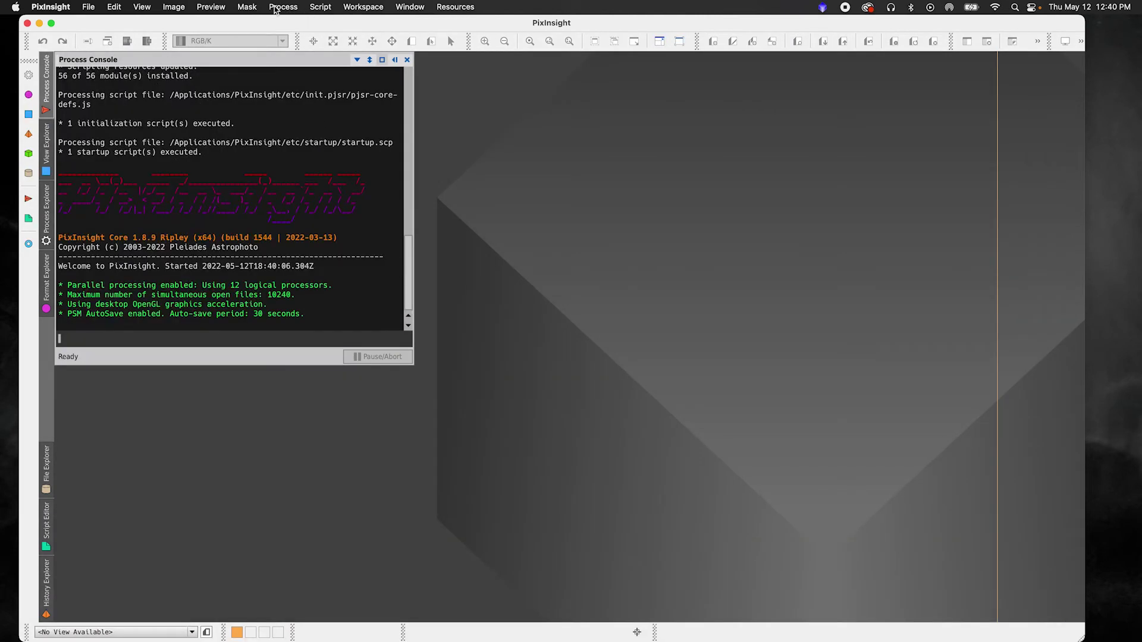
Open NoiseXTerminator from the Process > NoiseReduction menu.
left_click(284, 7)
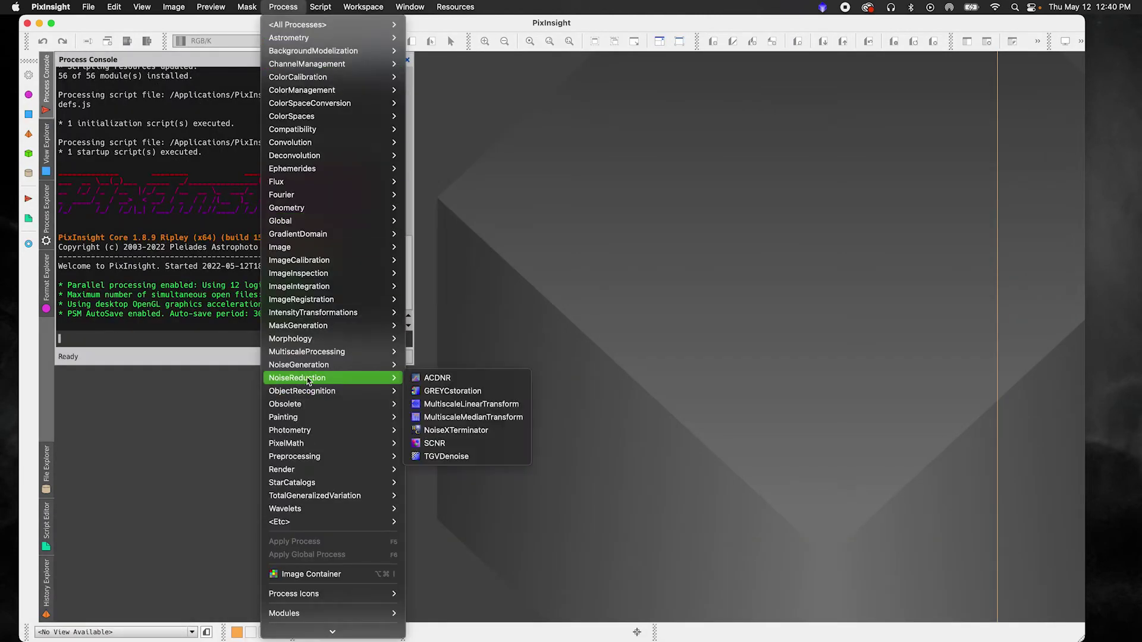
mouse_move(333, 379)
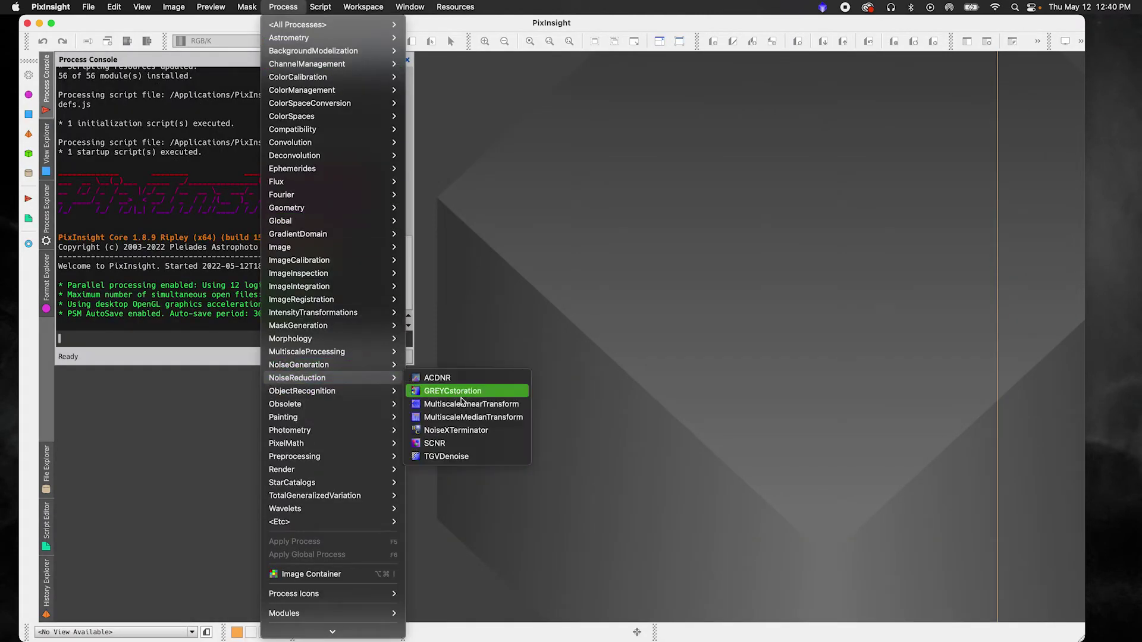
left_click(464, 429)
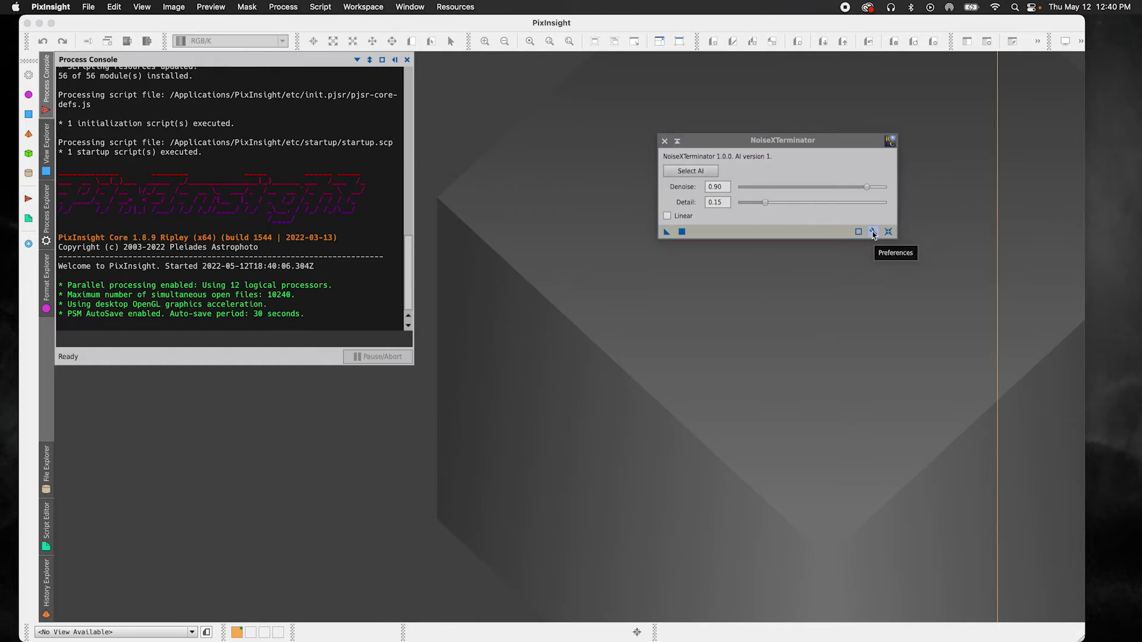
Continue NoiseXTerminator on its trial licence from the Preferences dialog.
left_click(873, 233)
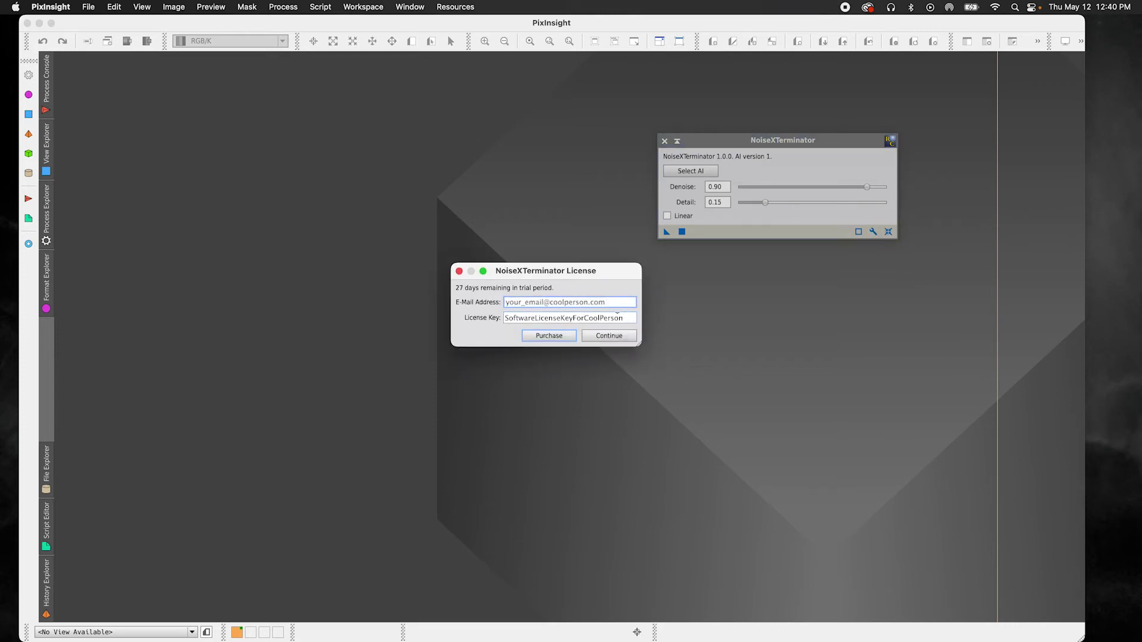
left_click(616, 319)
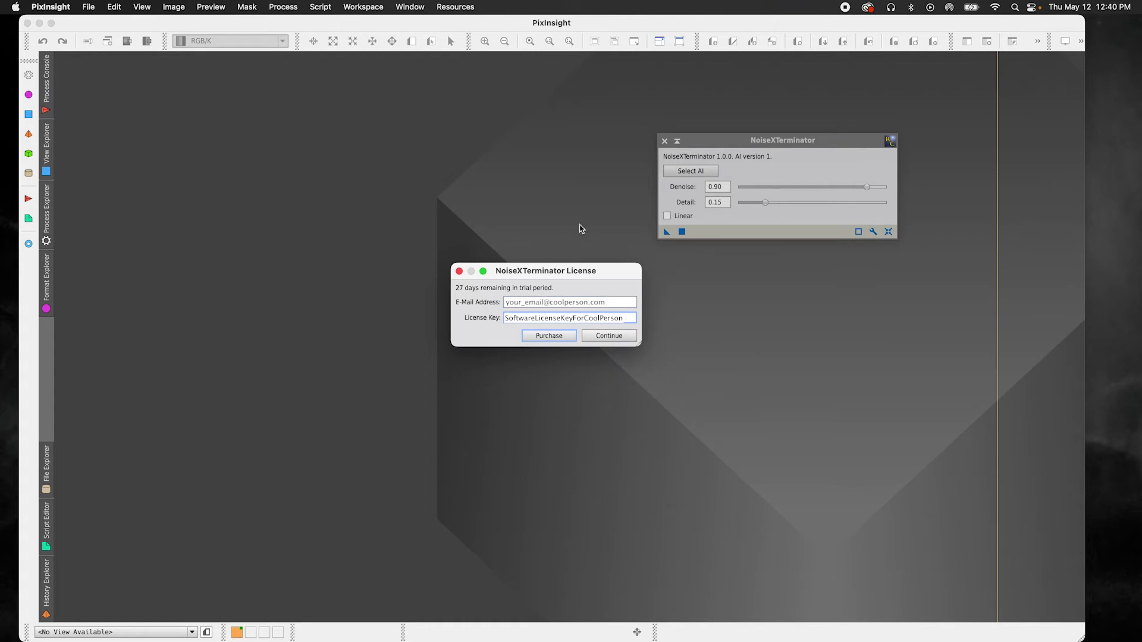
left_click(631, 336)
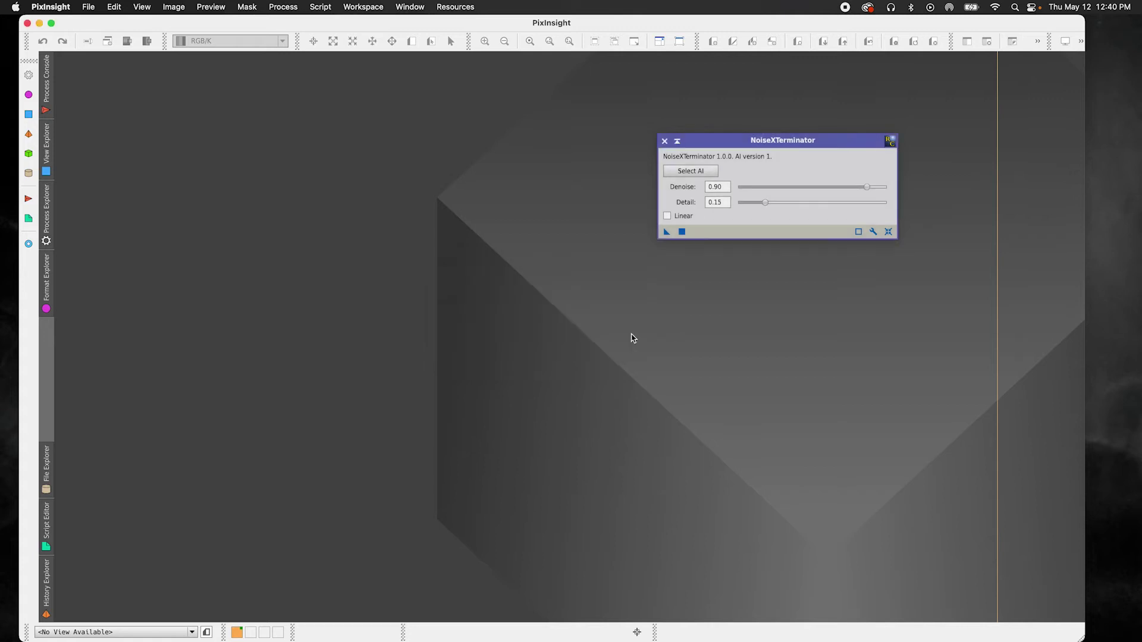
Load NoiseXTerminator.1.mlmodel as the AI model file.
left_click(695, 176)
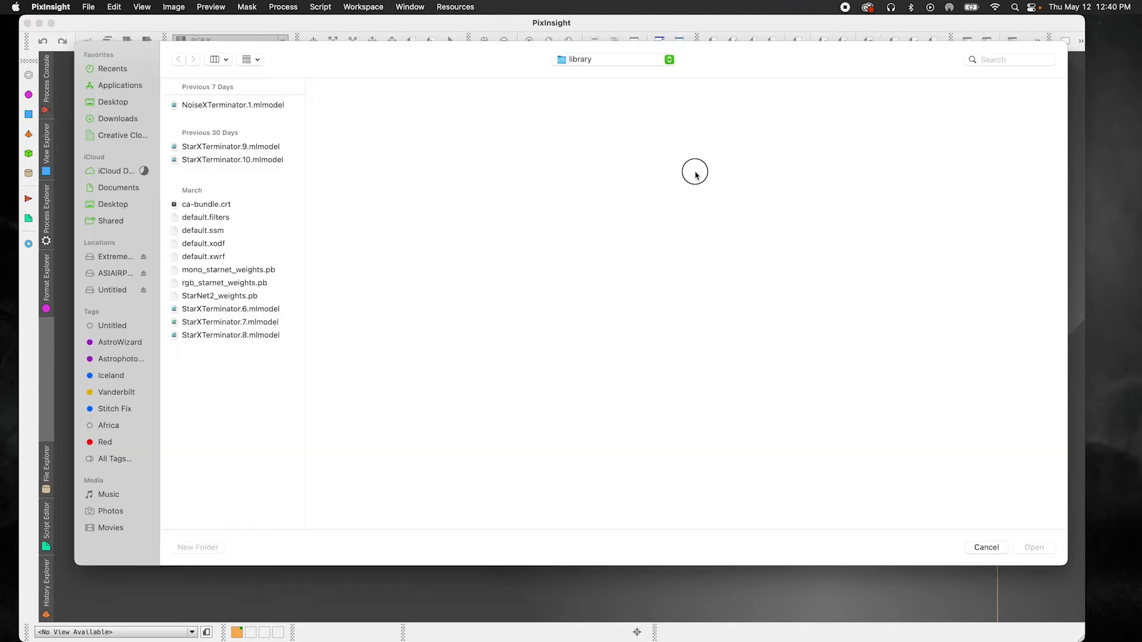
left_click(260, 108)
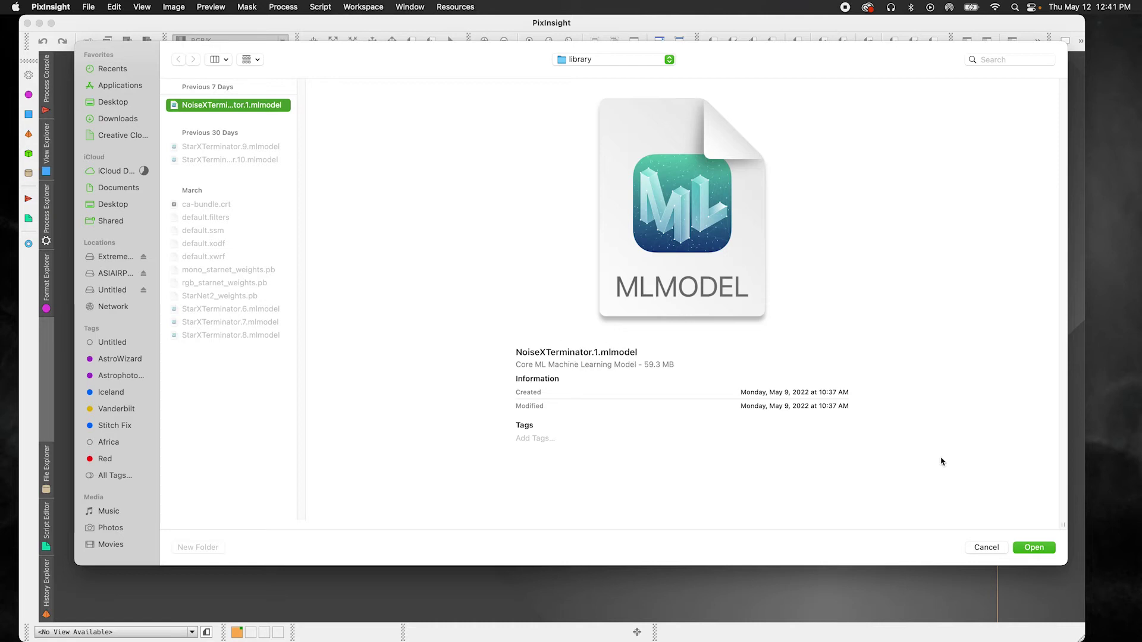
left_click(1040, 548)
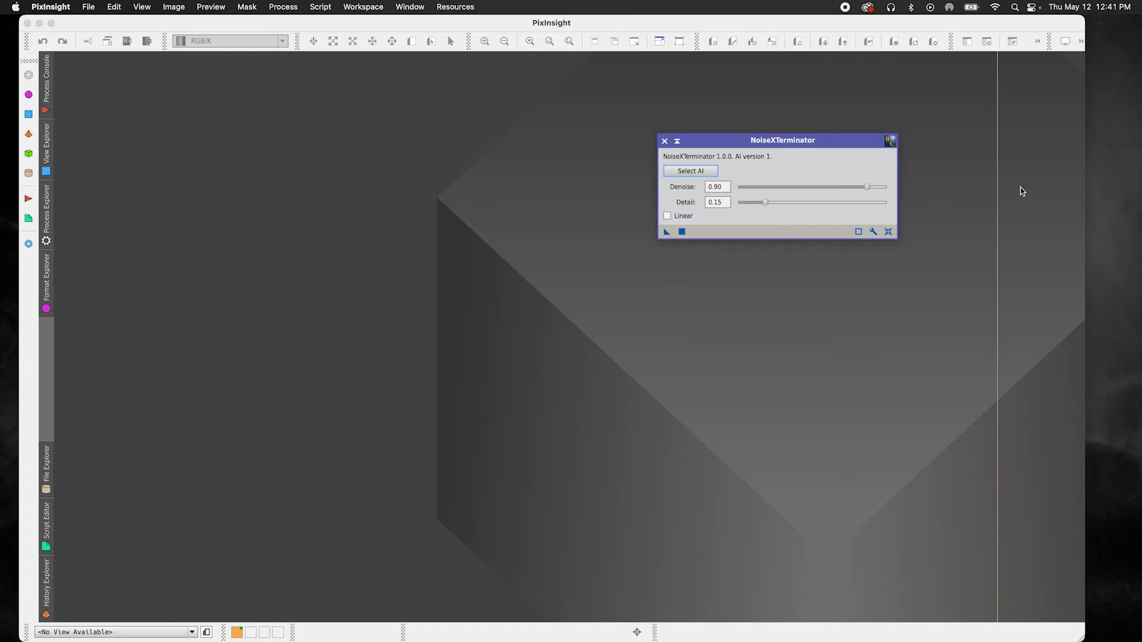
Widen PixInsight to the screen edge, move NoiseXTerminator aside, and zoom the Rosette view.
left_click_drag(1085, 205, 1139, 211)
left_click_drag(840, 142, 965, 157)
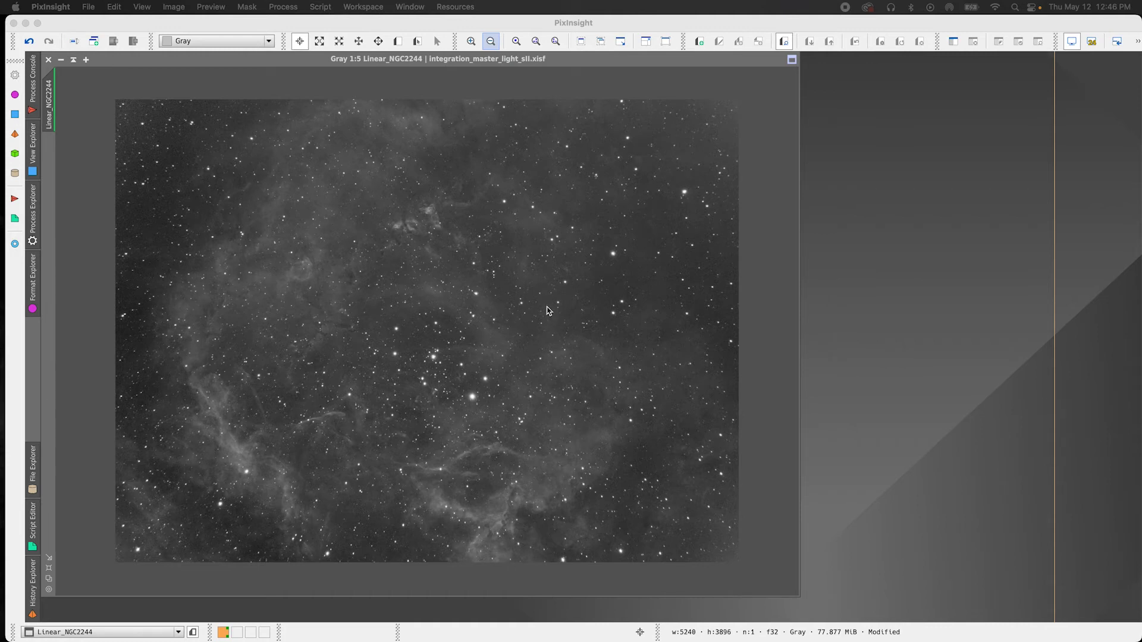
scroll(541, 359, "up", 1)
scroll(540, 359, "down", 5)
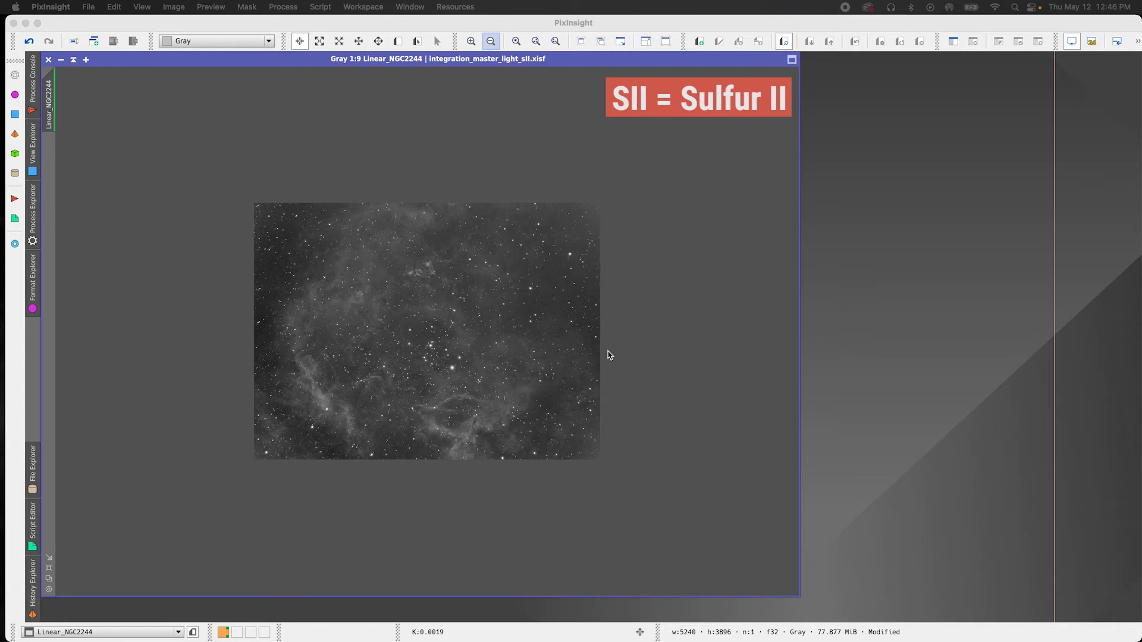
scroll(610, 355, "up", 4)
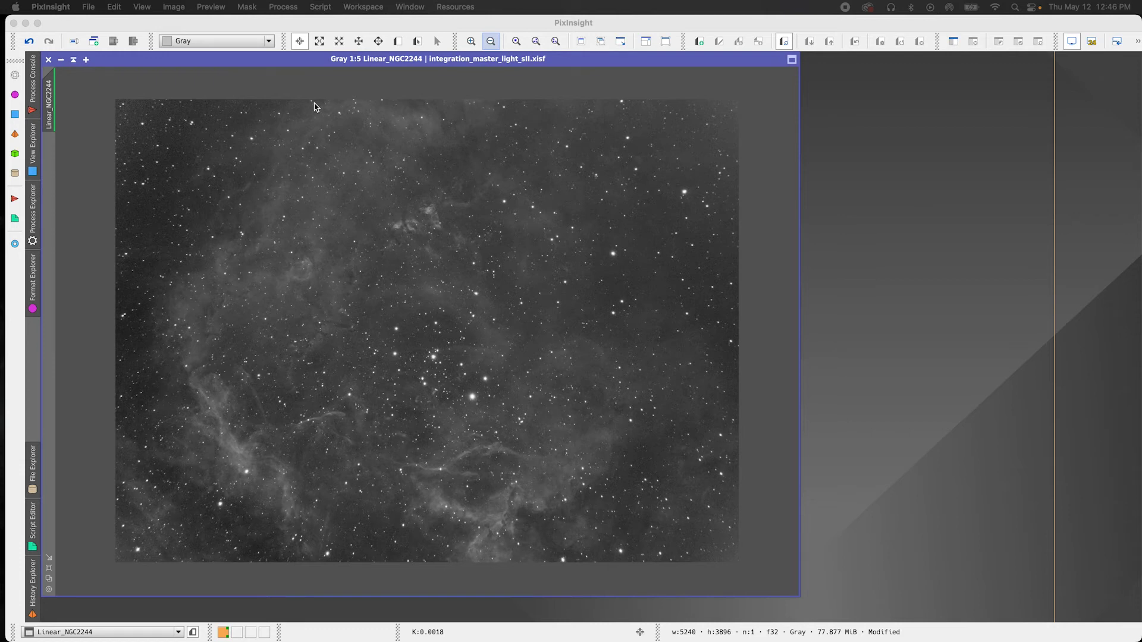
Reopen NoiseXTerminator via Process > NoiseReduction and enable its Linear option.
left_click(283, 6)
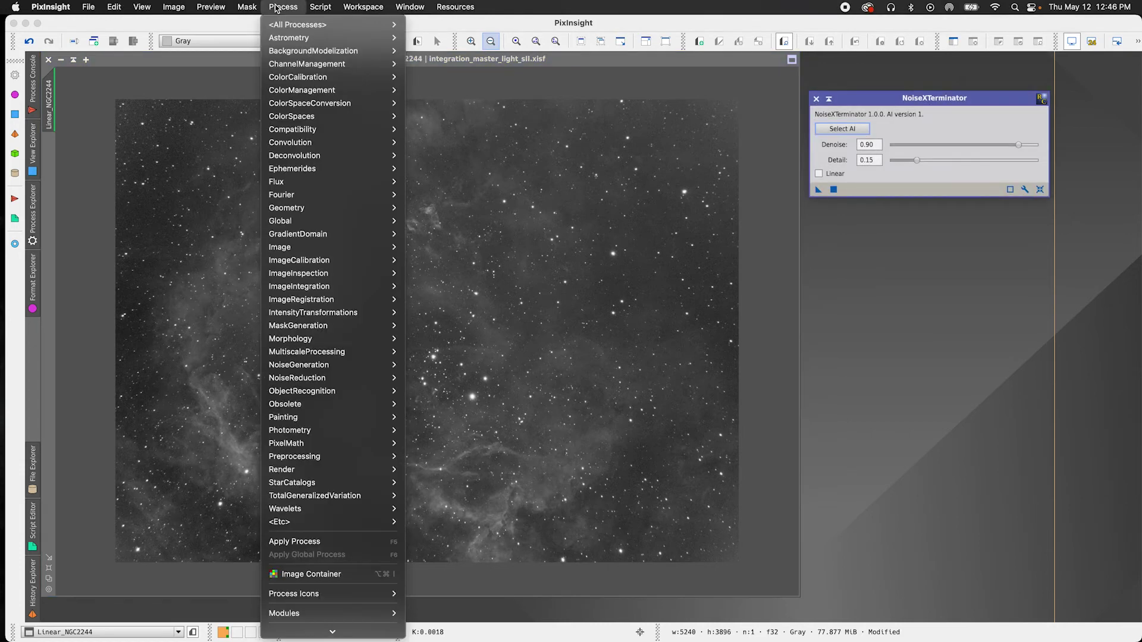
mouse_move(293, 105)
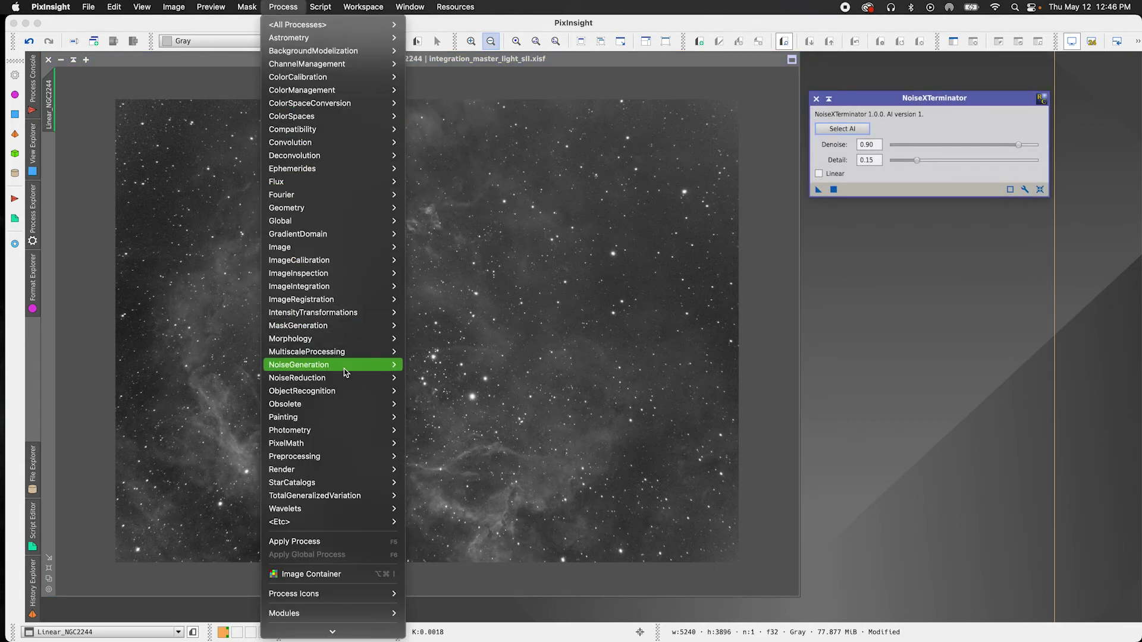
mouse_move(349, 379)
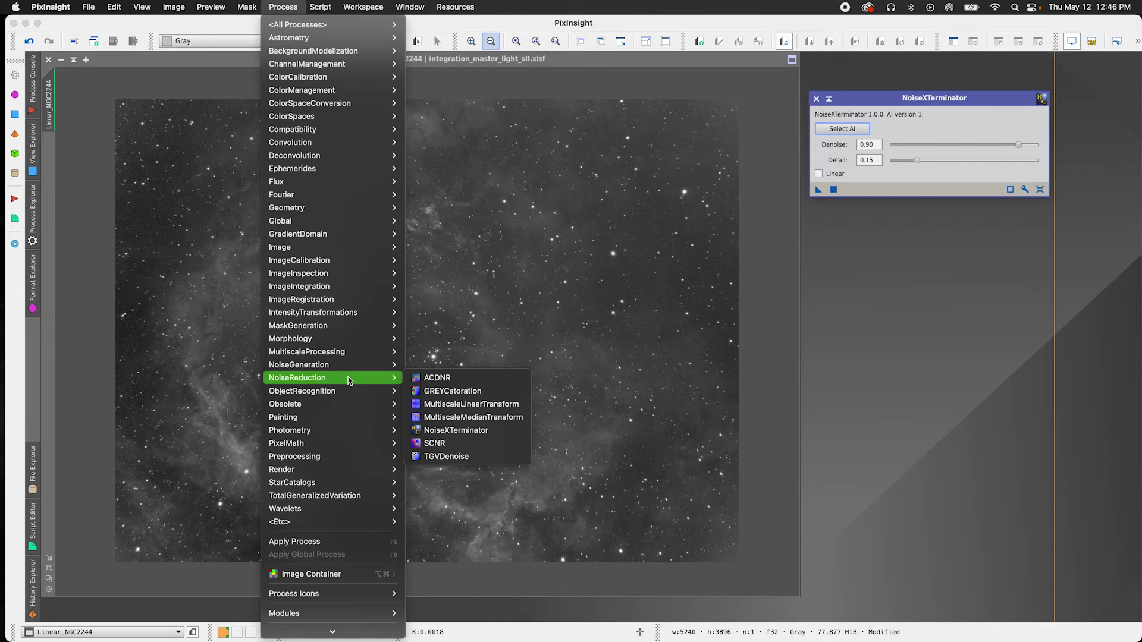
left_click(496, 434)
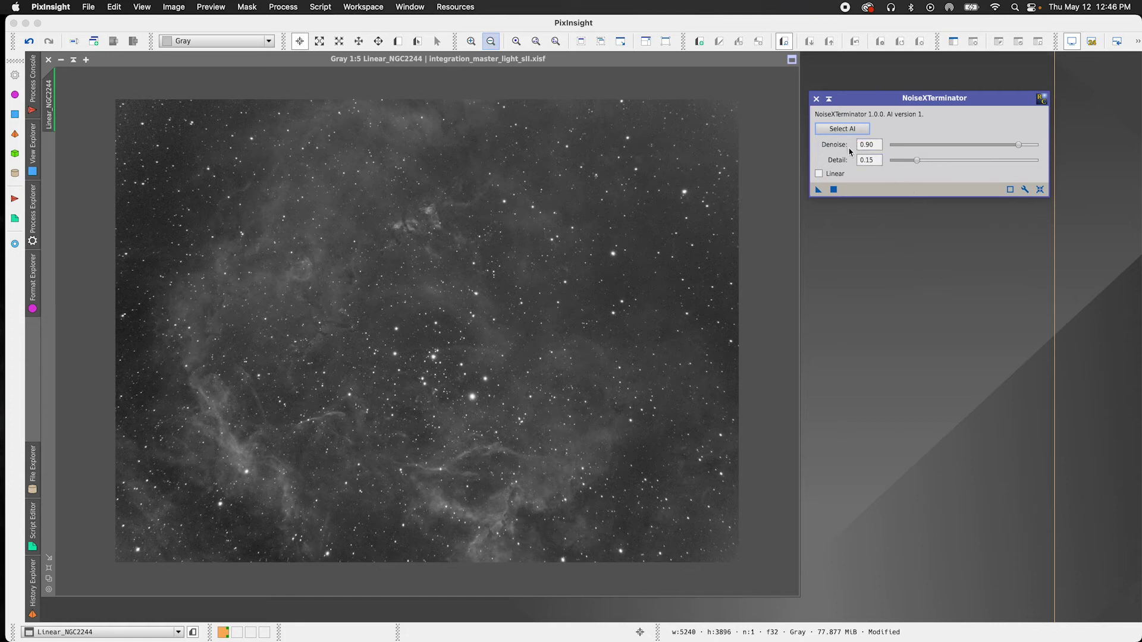
left_click(875, 160)
left_click(819, 174)
scroll(349, 213, "up", 1)
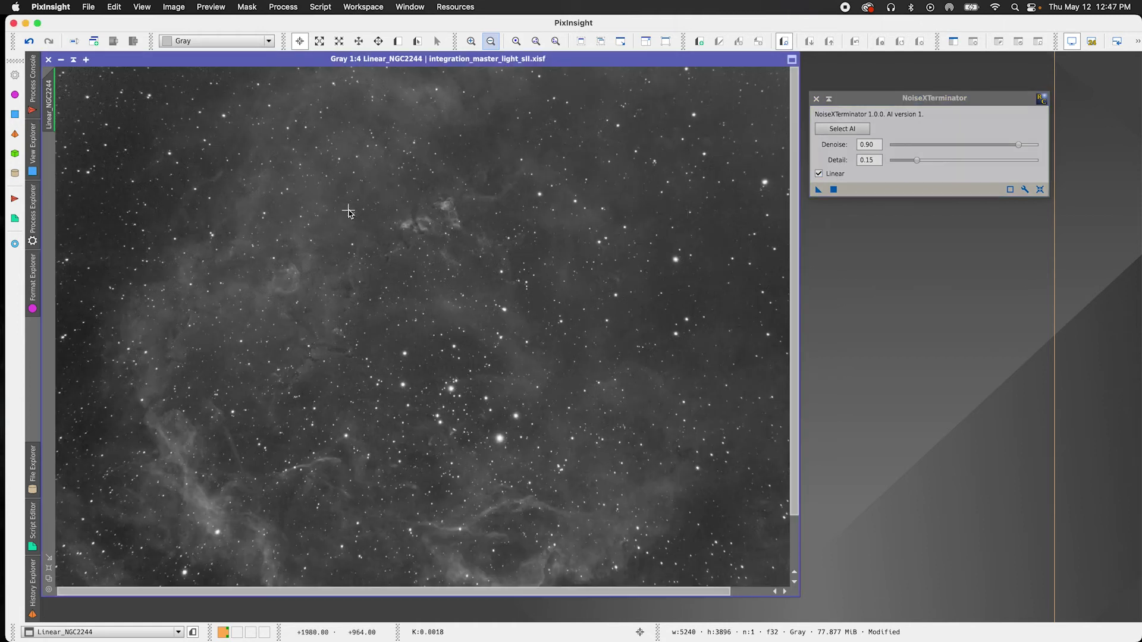
scroll(348, 212, "up", 3)
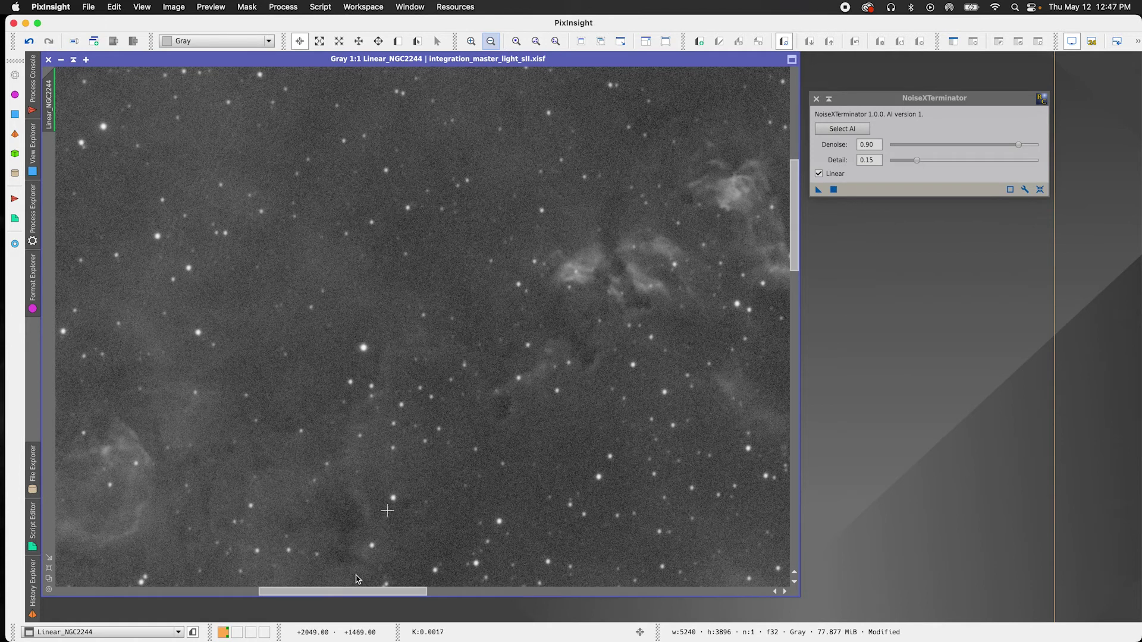
left_click_drag(795, 261, 772, 375)
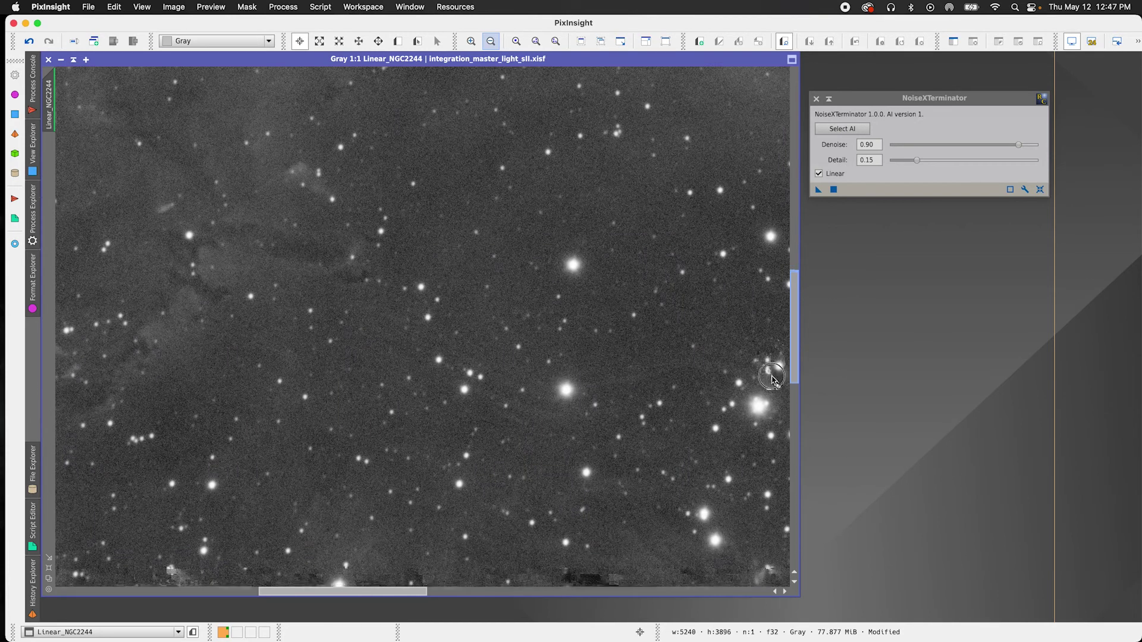
scroll(771, 379, "down", 10)
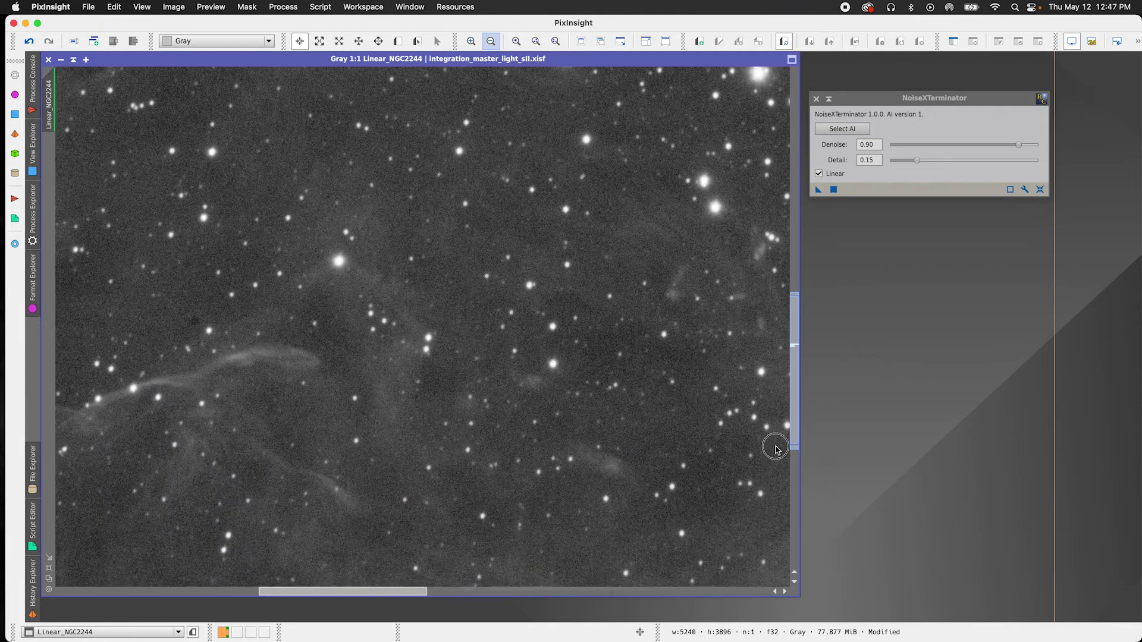
scroll(775, 450, "down", 7)
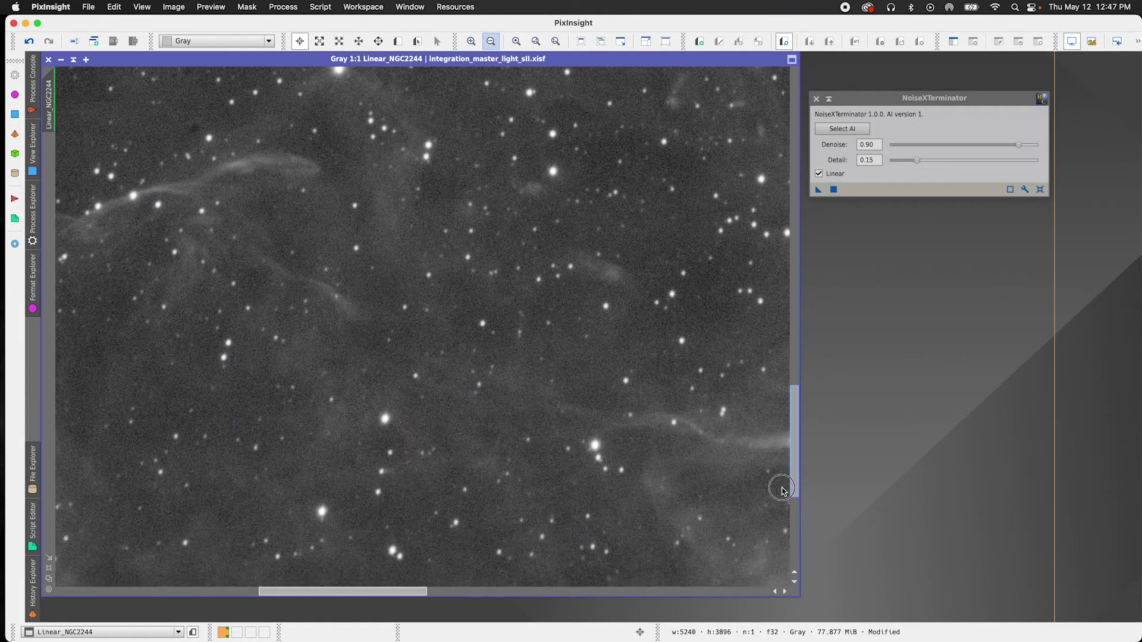
scroll(784, 492, "down", 1)
left_click_drag(791, 492, 799, 399)
scroll(601, 377, "down", 2)
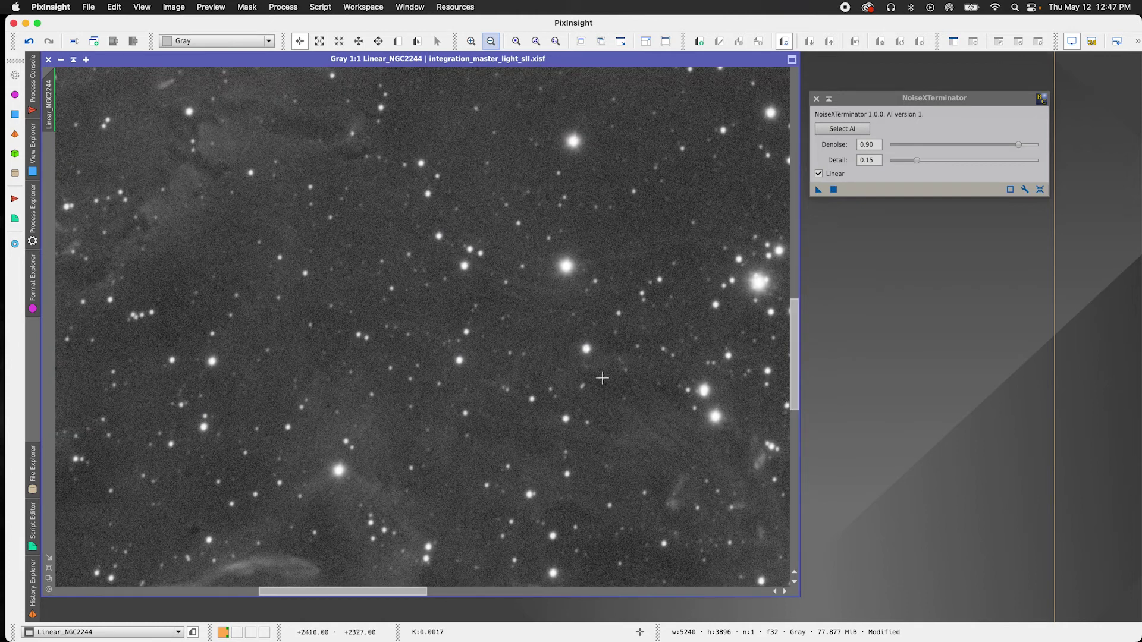
scroll(601, 377, "up", 2)
scroll(602, 377, "down", 2)
scroll(602, 378, "down", 1)
scroll(602, 379, "down", 1)
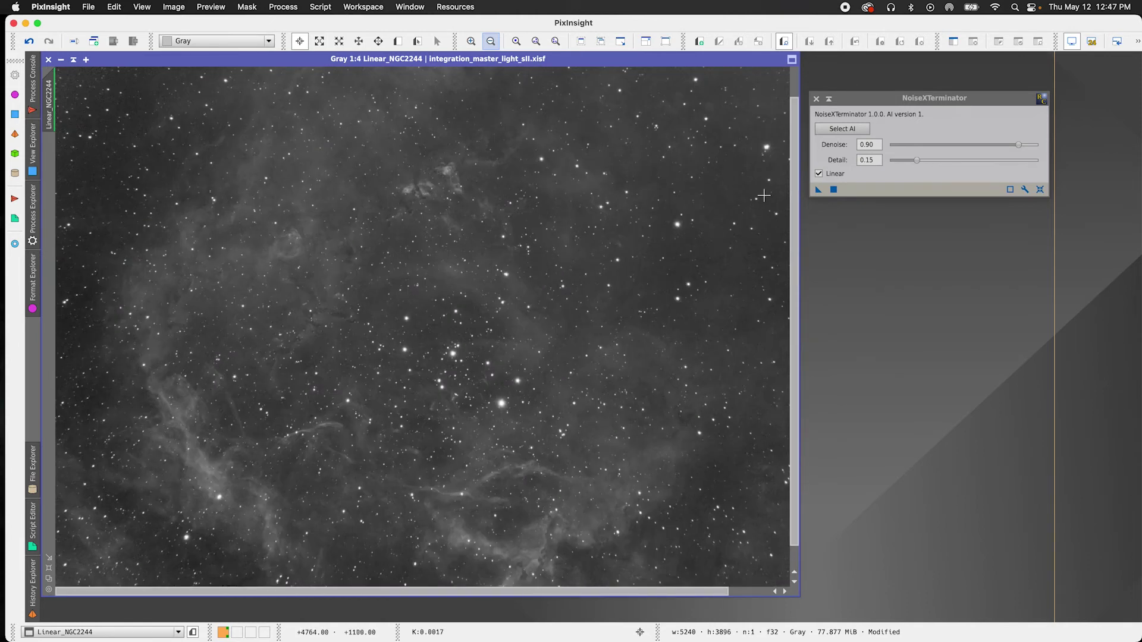
Apply NoiseXTerminator (Denoise 0.90, Detail 0.15) to Linear_NGC2244 and zoom in.
left_click(834, 190)
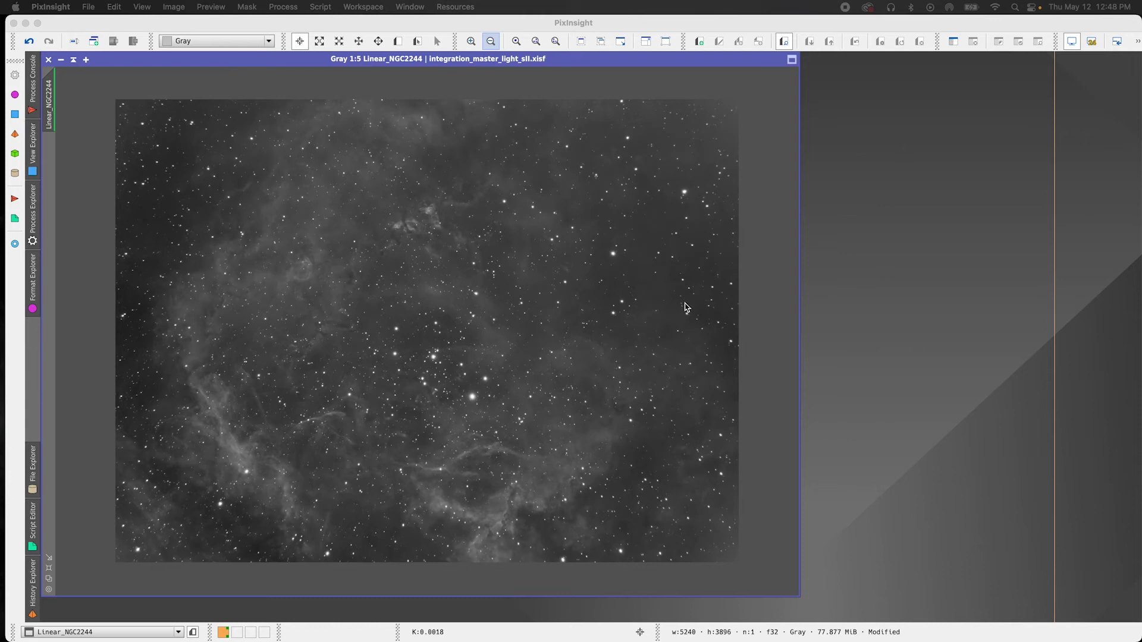
scroll(685, 314, "up", 1)
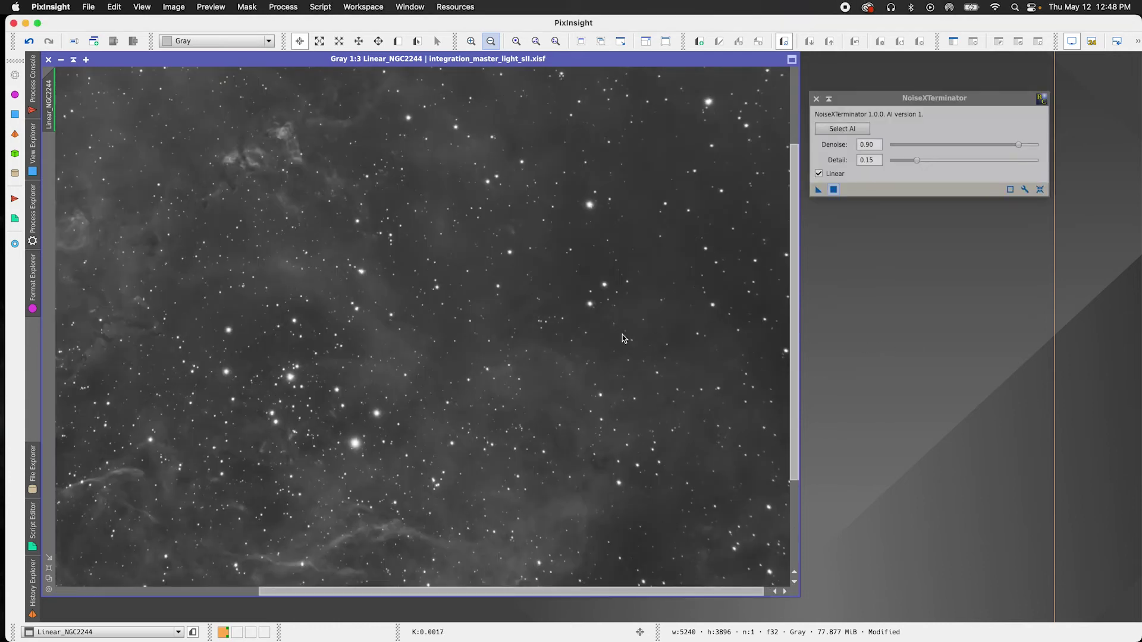
scroll(615, 334, "up", 2)
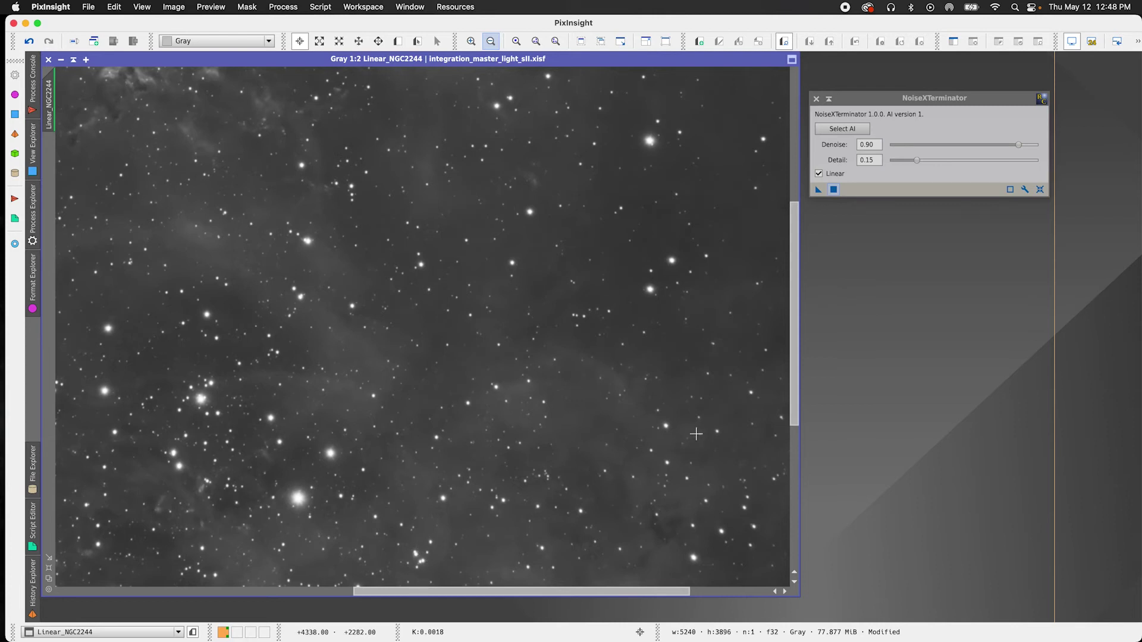
left_click_drag(796, 420, 792, 564)
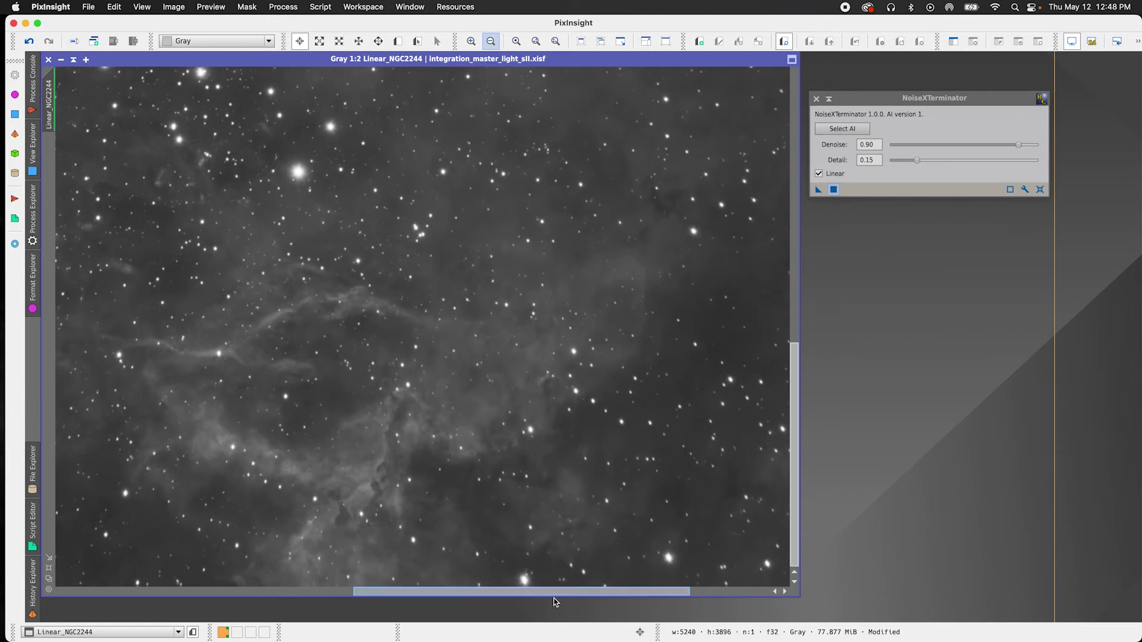
left_click_drag(556, 593, 471, 594)
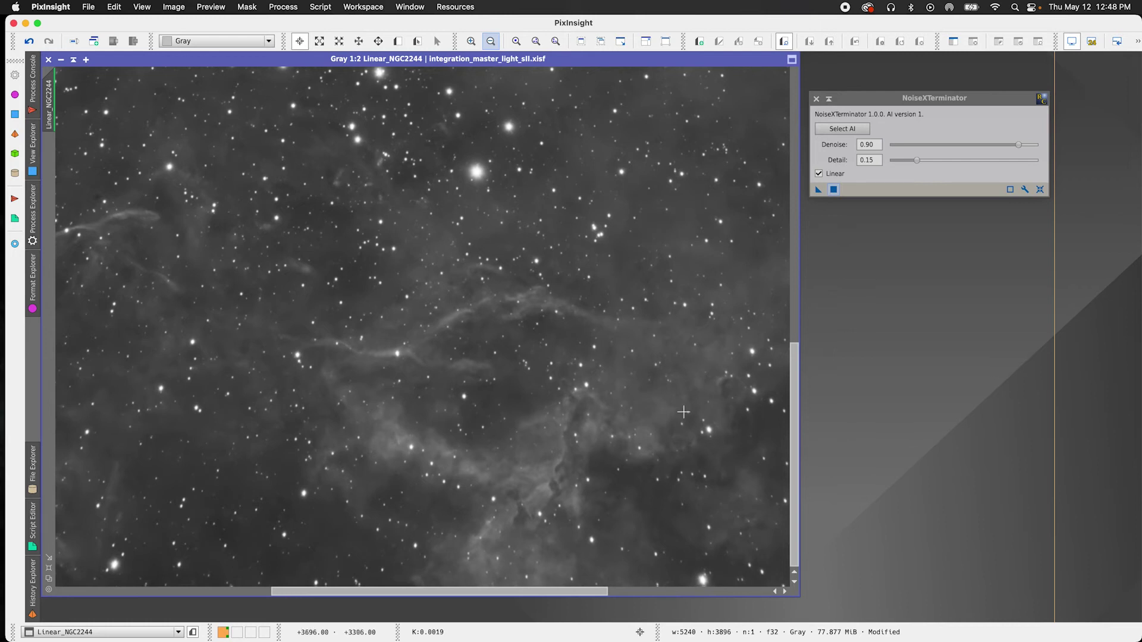
Zoom and pan around the denoised Rosette image to inspect the smoothed background.
scroll(660, 426, "up", 1)
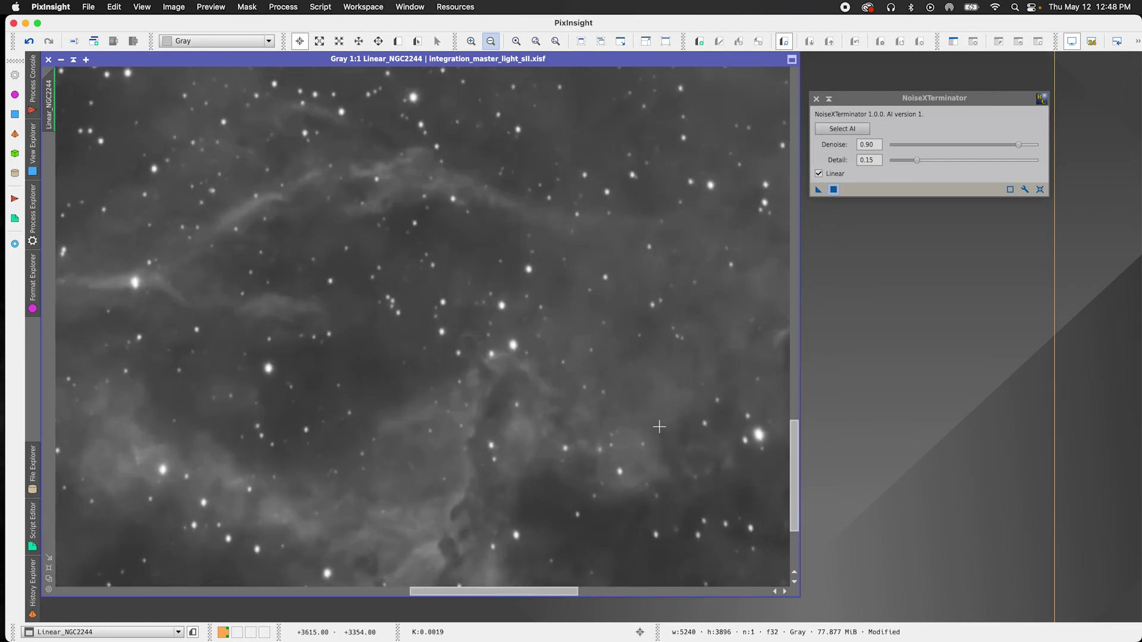
scroll(659, 426, "down", 3)
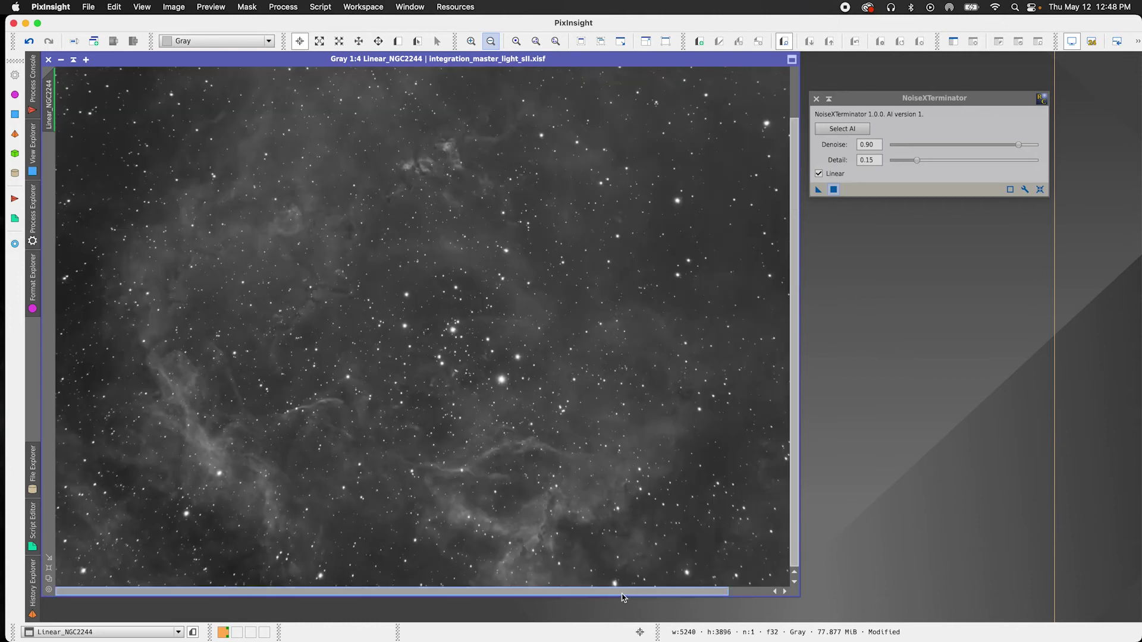
left_click_drag(622, 598, 666, 594)
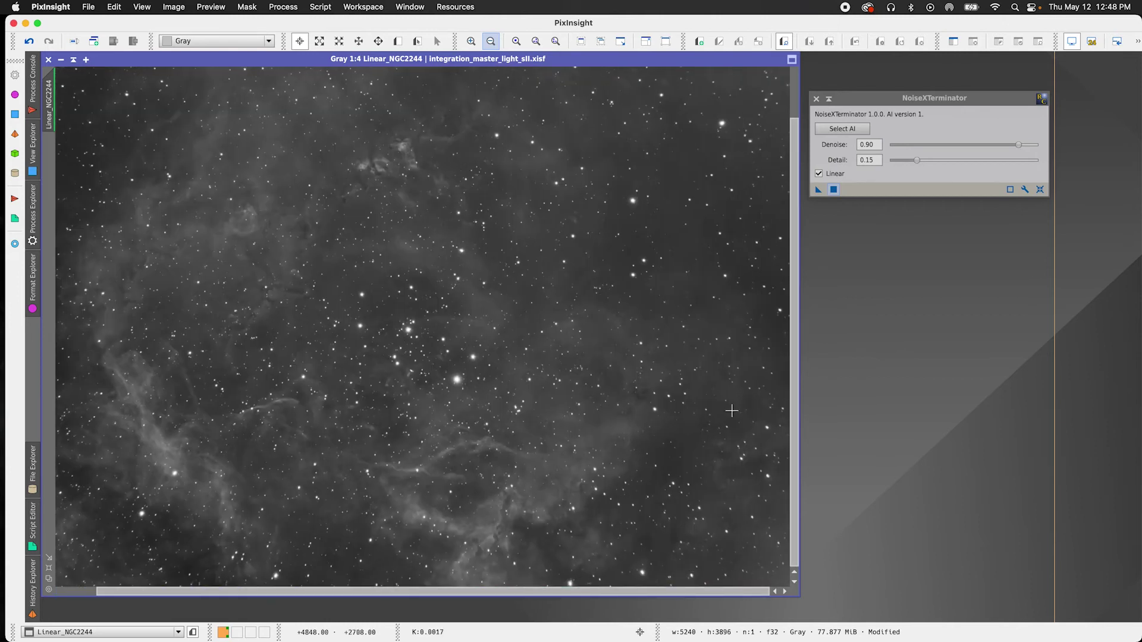
scroll(730, 422, "down", 3)
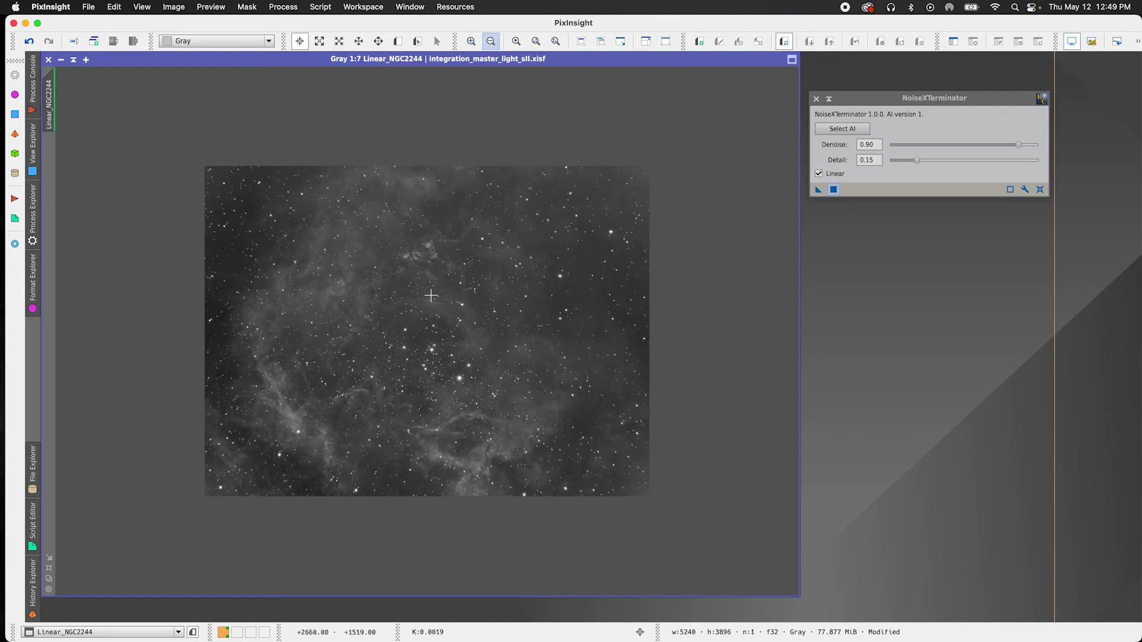
scroll(369, 278, "up", 2)
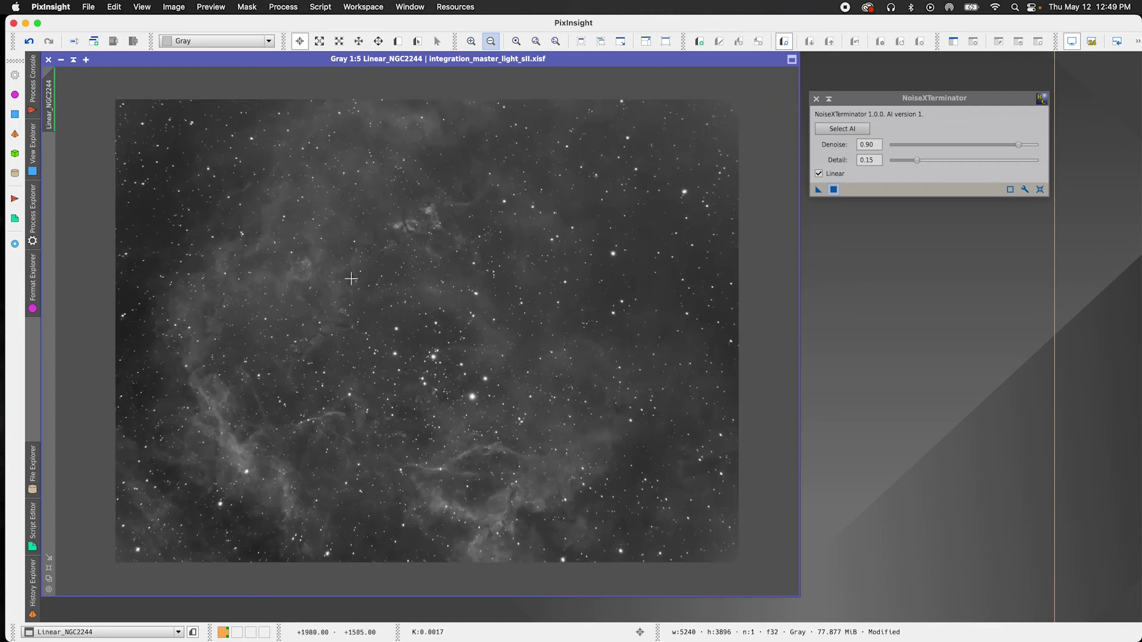
scroll(356, 237, "up", 1)
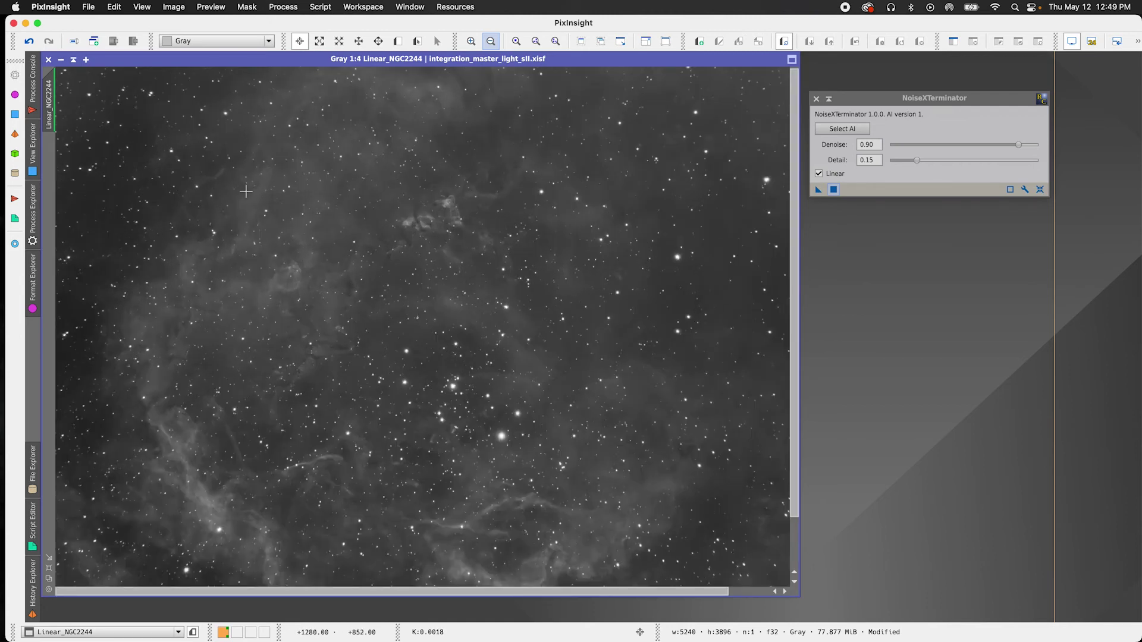
scroll(158, 204, "up", 1)
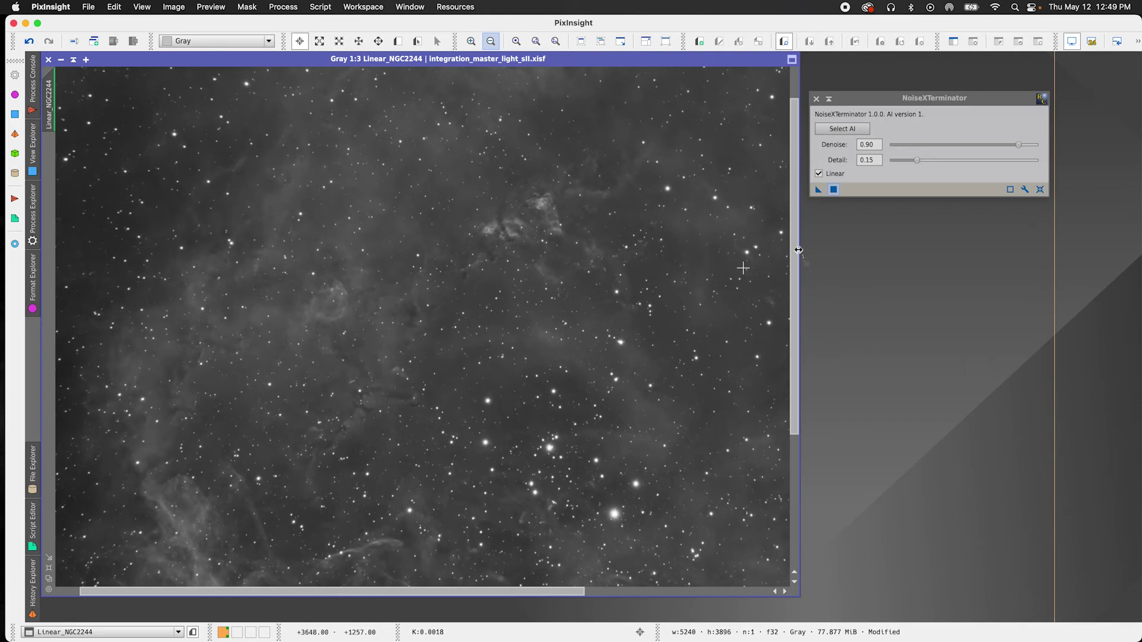
left_click_drag(798, 250, 783, 153)
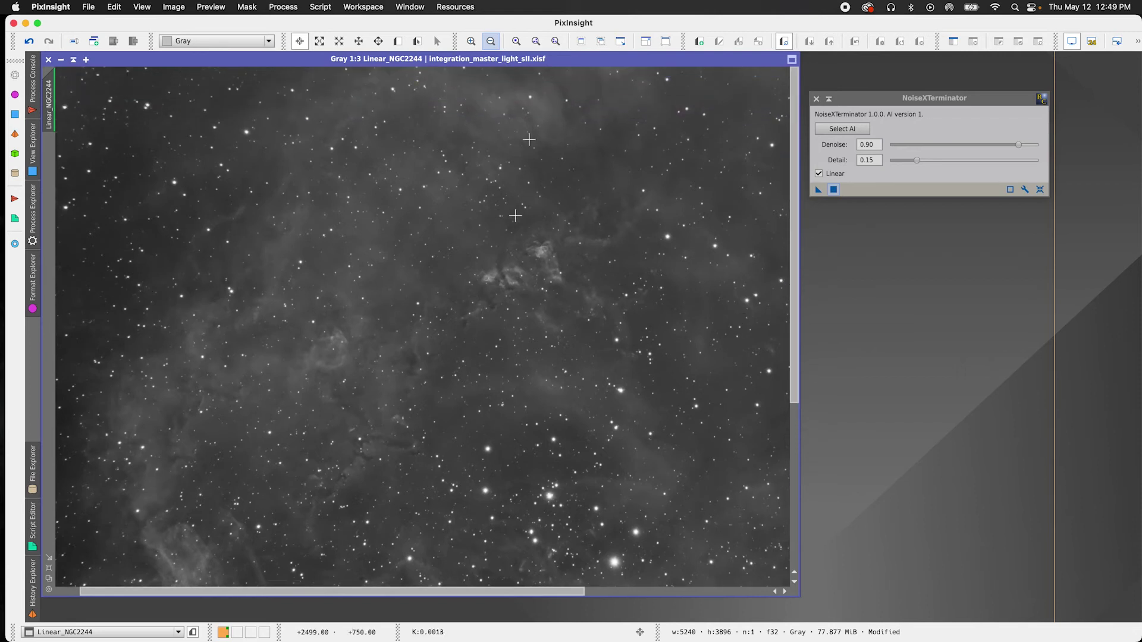
scroll(516, 216, "up", 1)
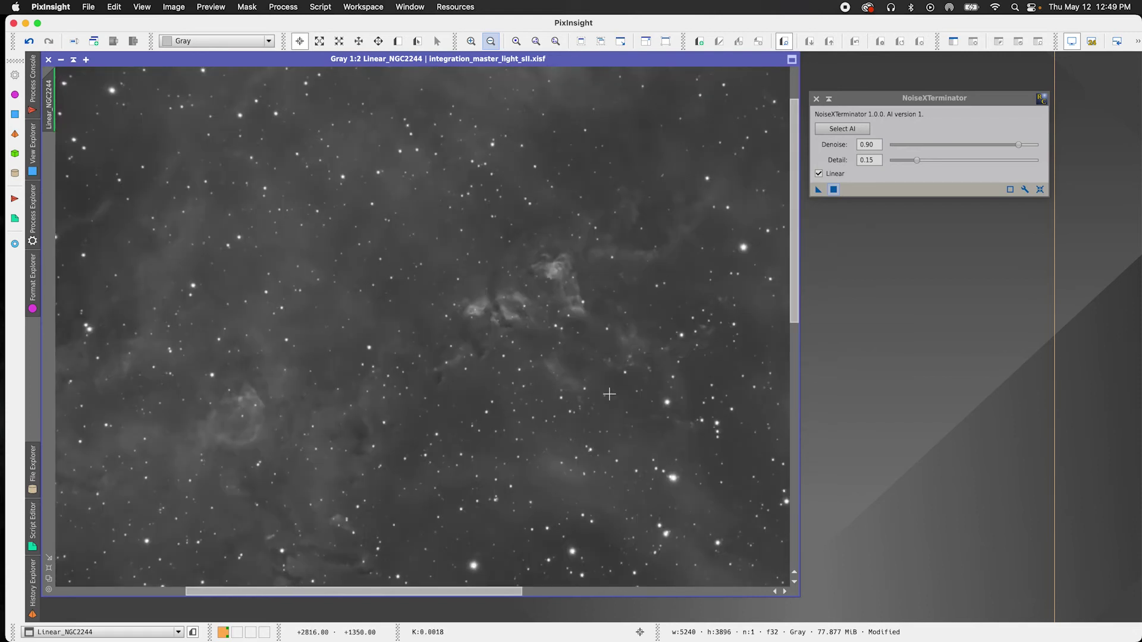
scroll(462, 343, "up", 1)
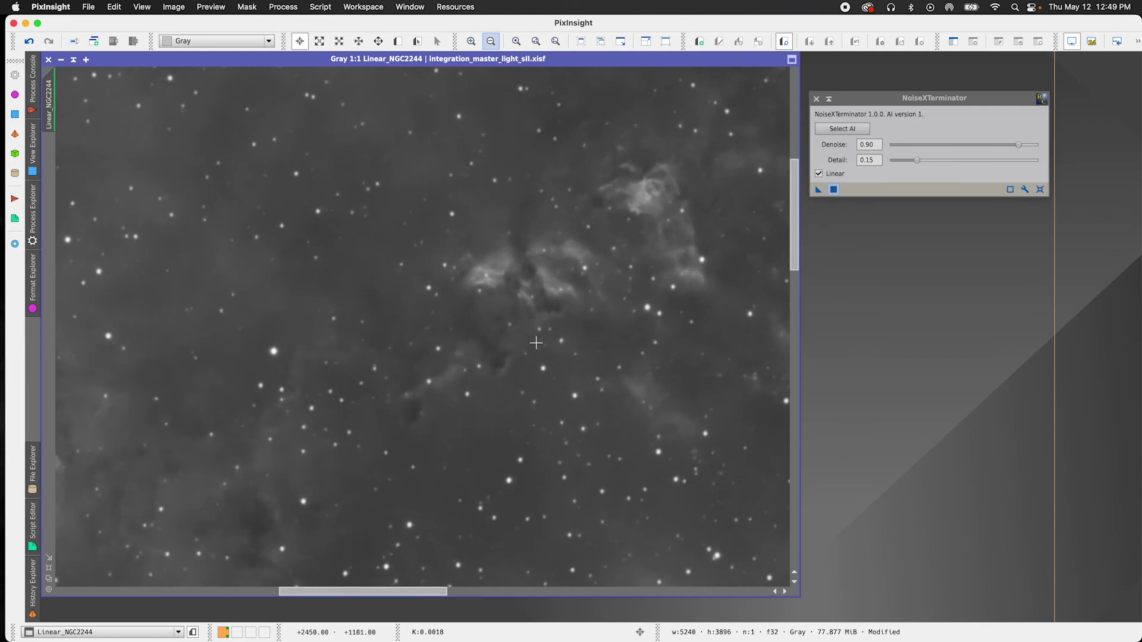
scroll(536, 344, "down", 1)
scroll(536, 343, "down", 1)
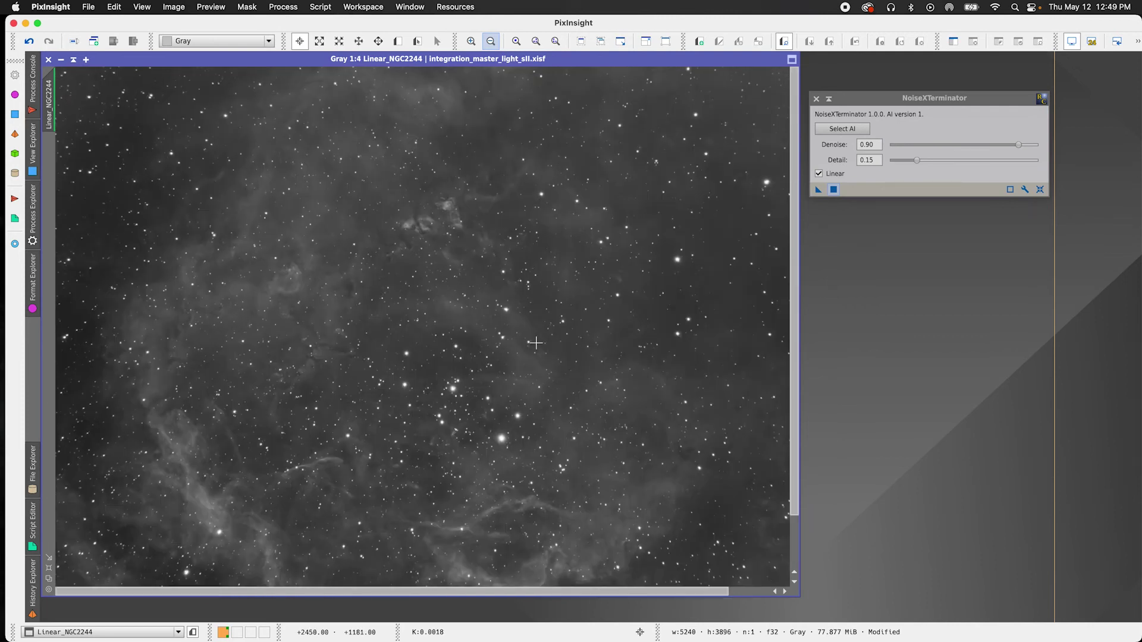
scroll(536, 344, "down", 2)
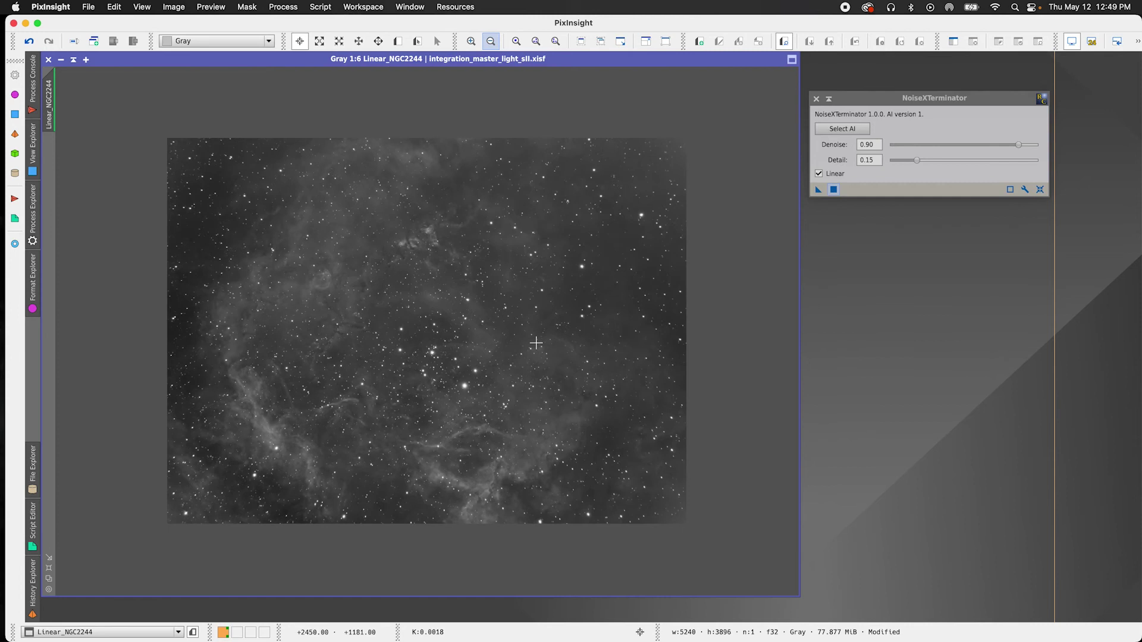
scroll(536, 343, "up", 2)
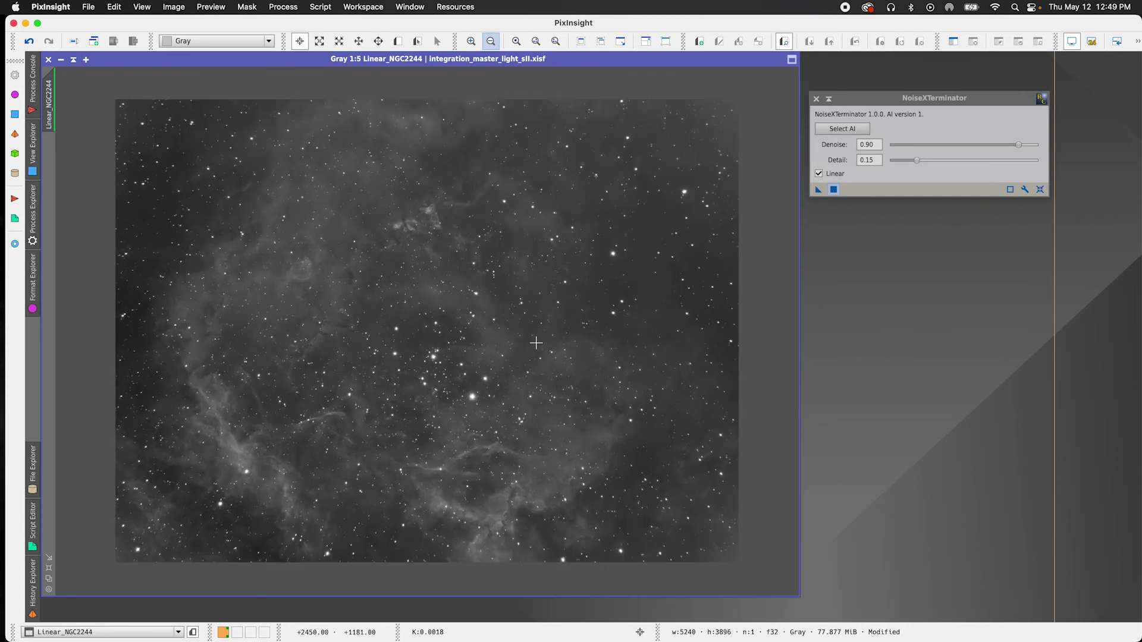
scroll(536, 343, "up", 1)
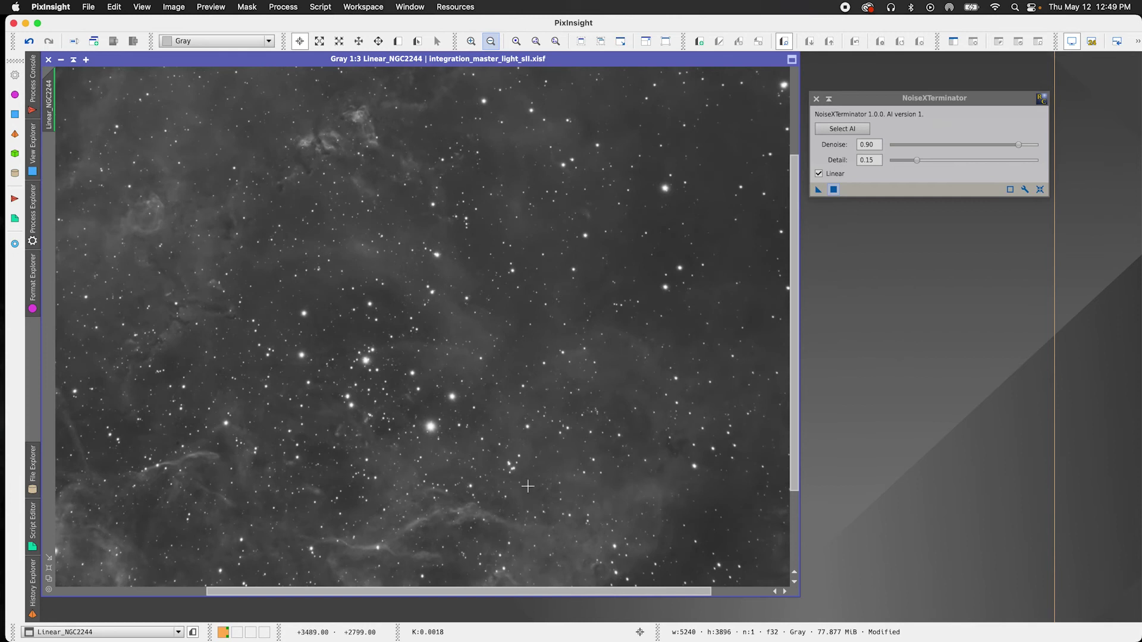
left_click_drag(574, 592, 419, 594)
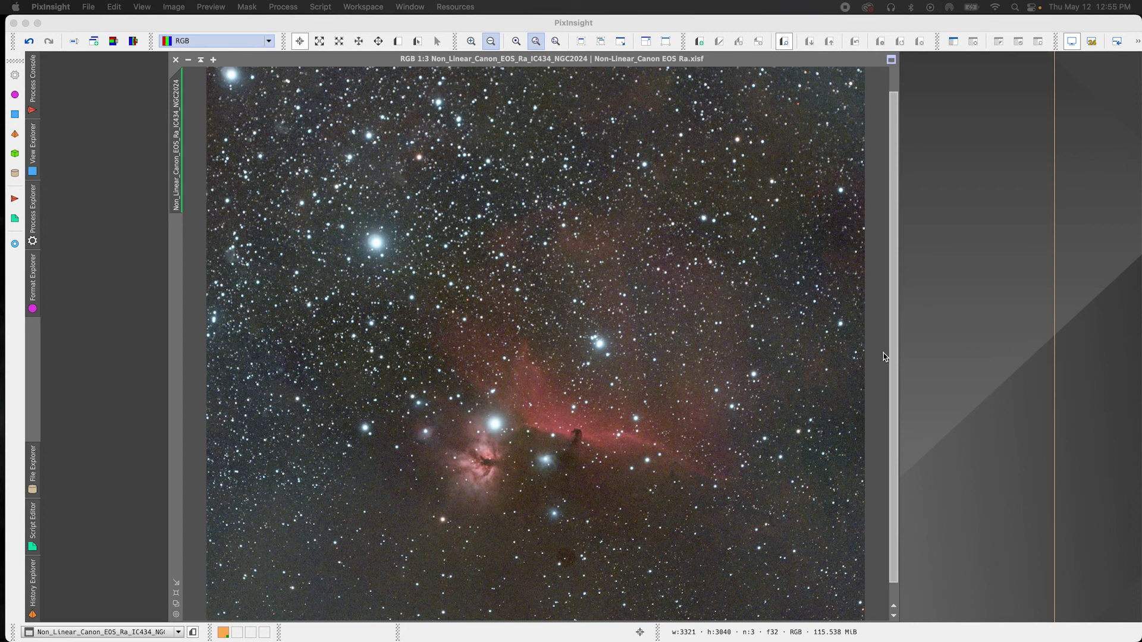
Zoom into the Horsehead and Flame image and pan across it to inspect the noise.
mouse_move(890, 352)
left_mouse_down()
mouse_move(891, 377)
mouse_move(888, 347)
left_mouse_up()
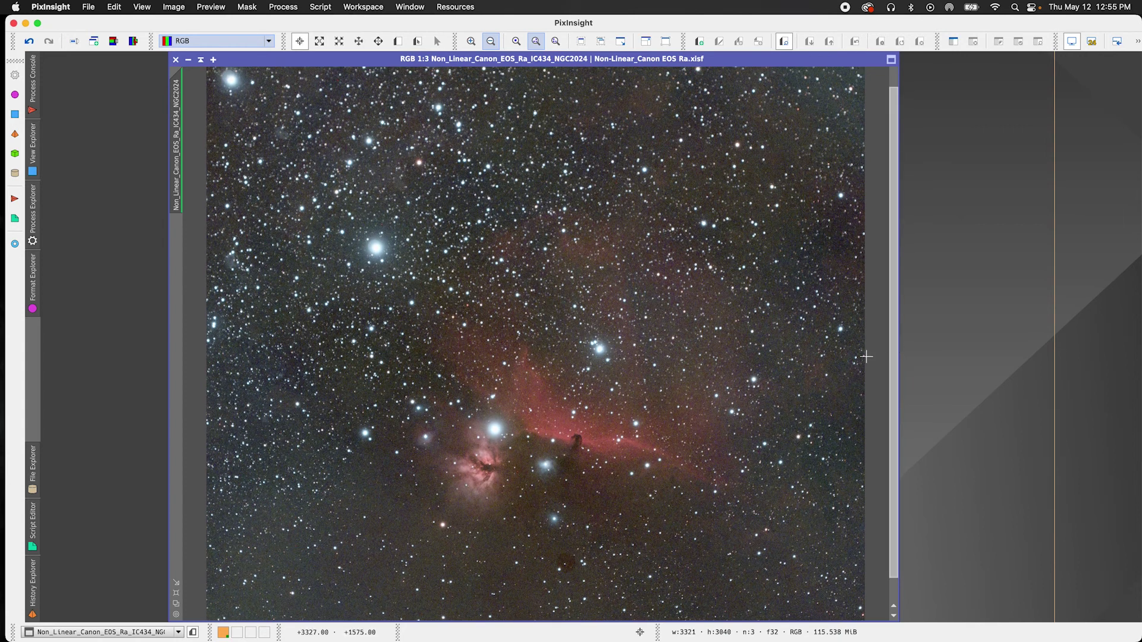
scroll(716, 373, "up", 1)
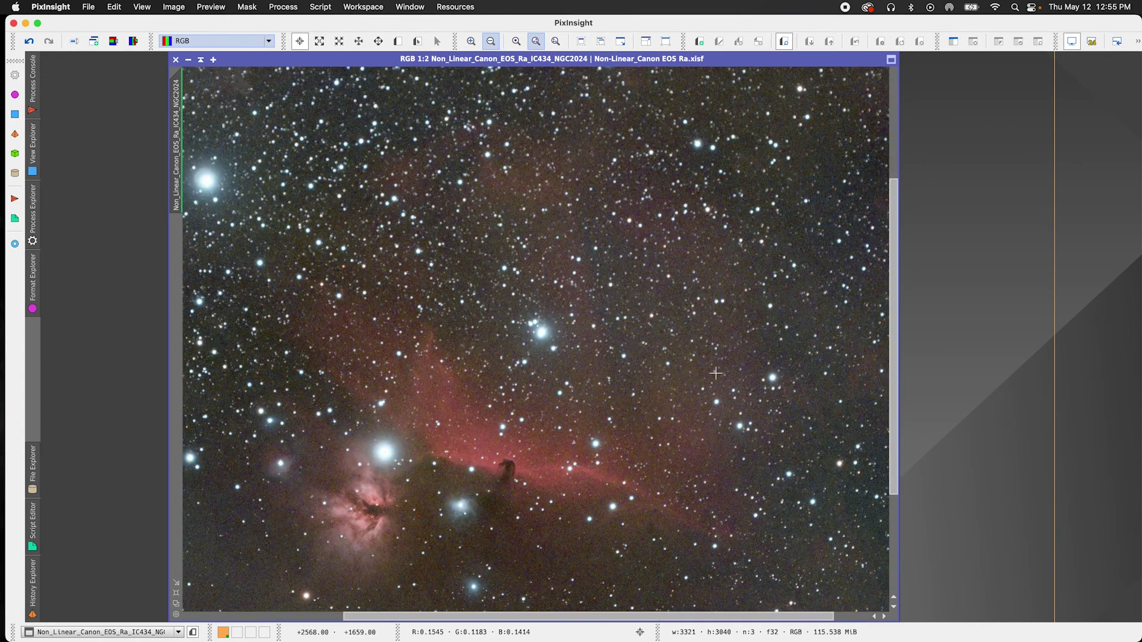
scroll(716, 372, "up", 2)
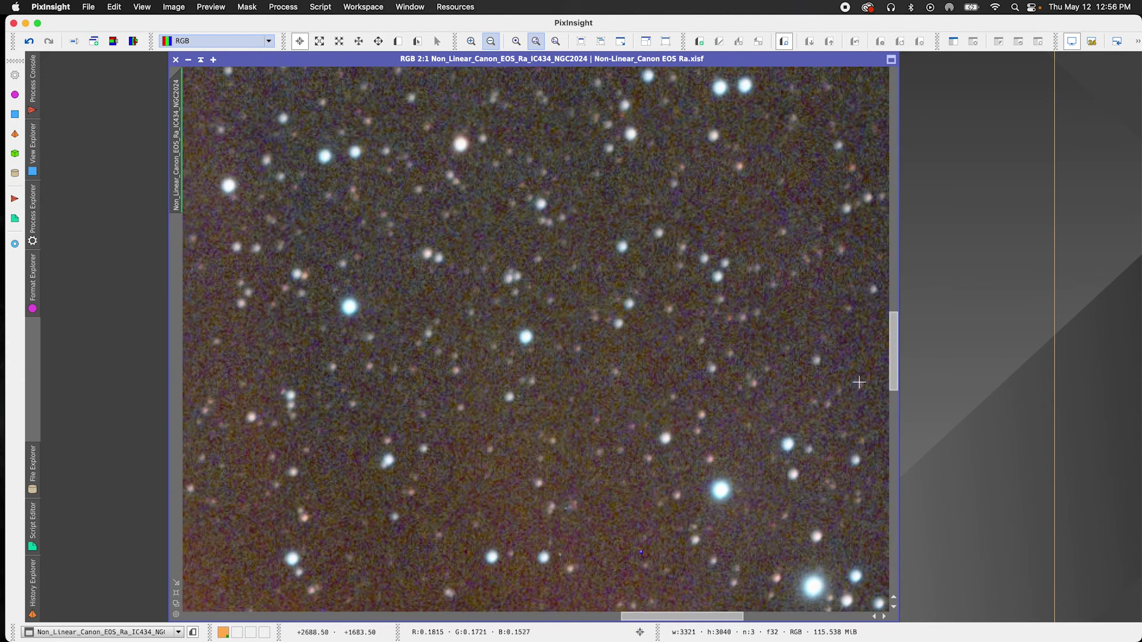
left_click_drag(657, 617, 585, 617)
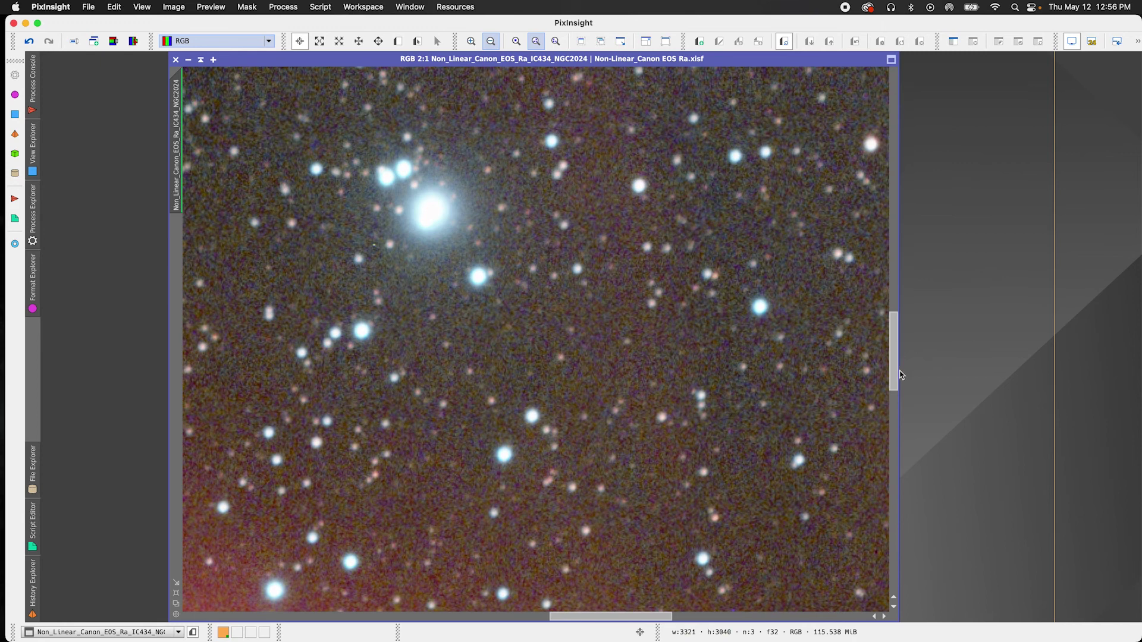
left_click_drag(893, 403, 889, 452)
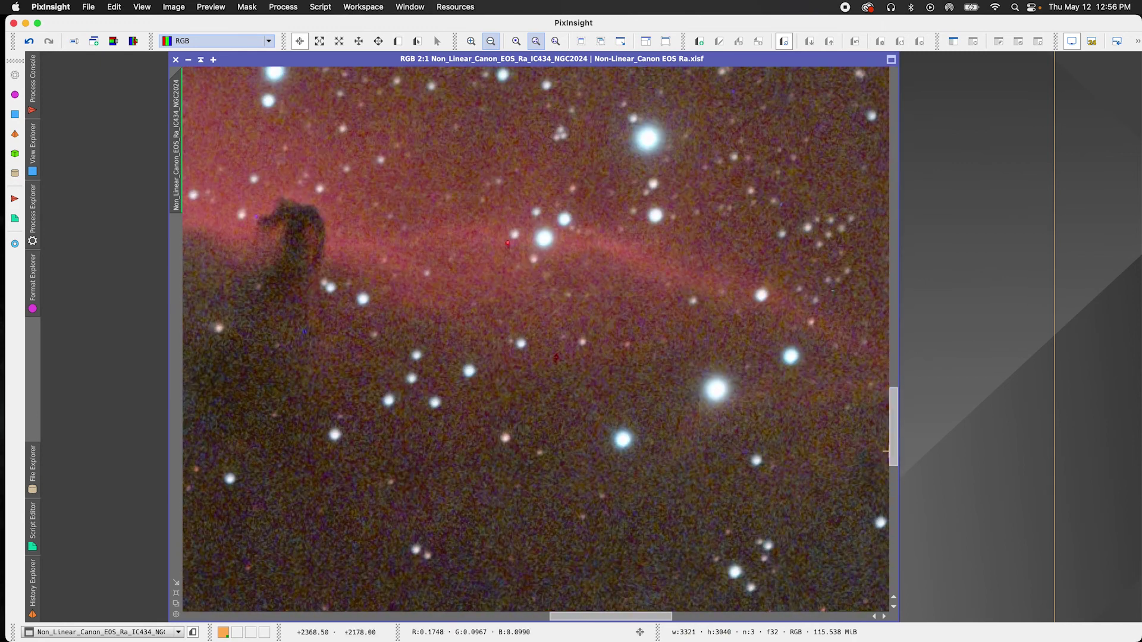
left_click_drag(598, 617, 507, 619)
Zoom back out to 1:4 to show the whole Horsehead and Flame field.
scroll(567, 516, "down", 2)
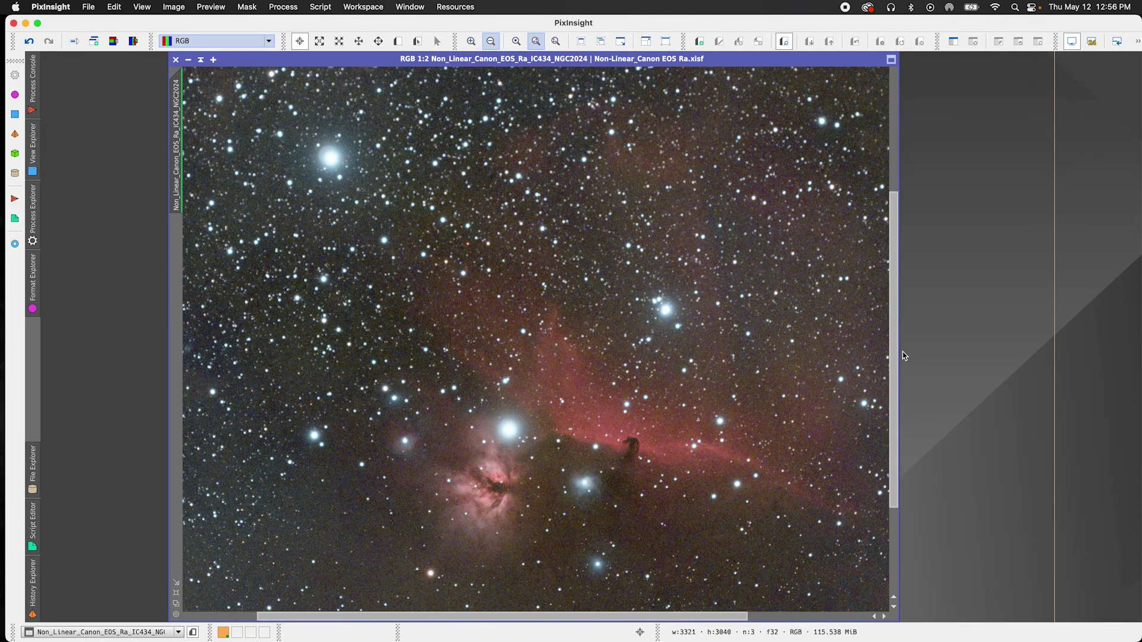
left_click_drag(897, 359, 889, 185)
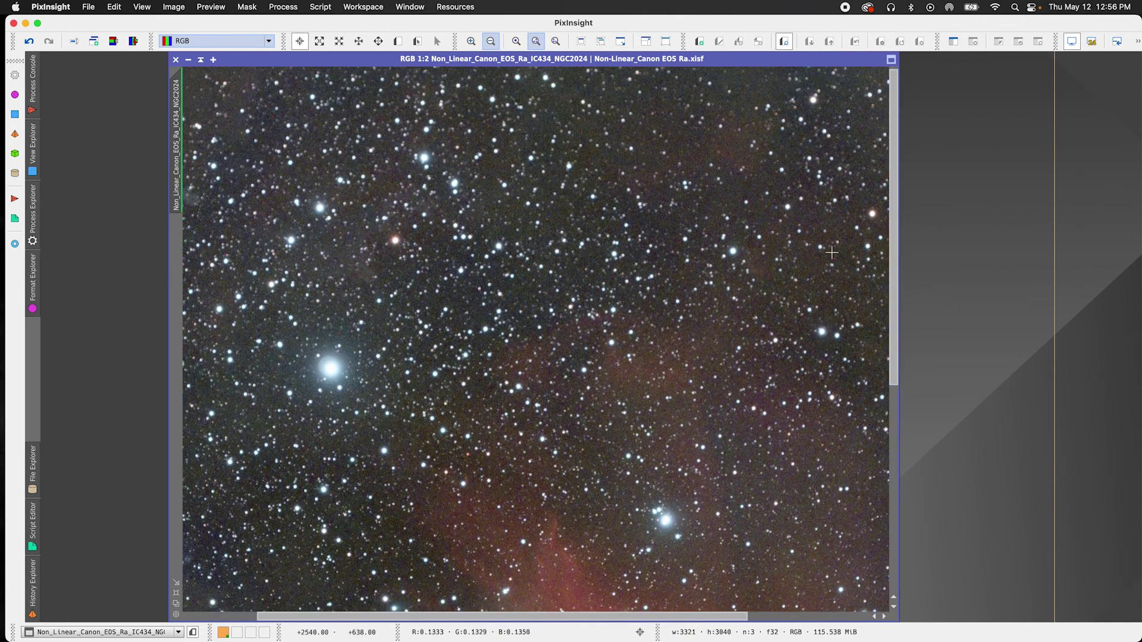
scroll(500, 276, "up", 1)
scroll(500, 276, "up", 1)
scroll(500, 277, "down", 1)
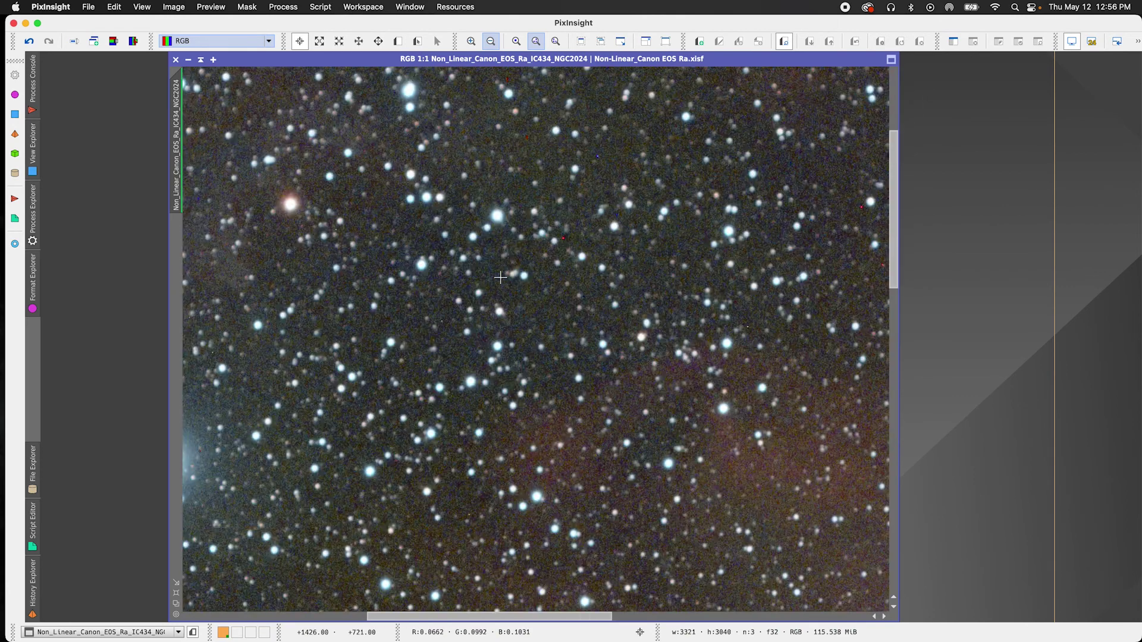
scroll(500, 276, "down", 3)
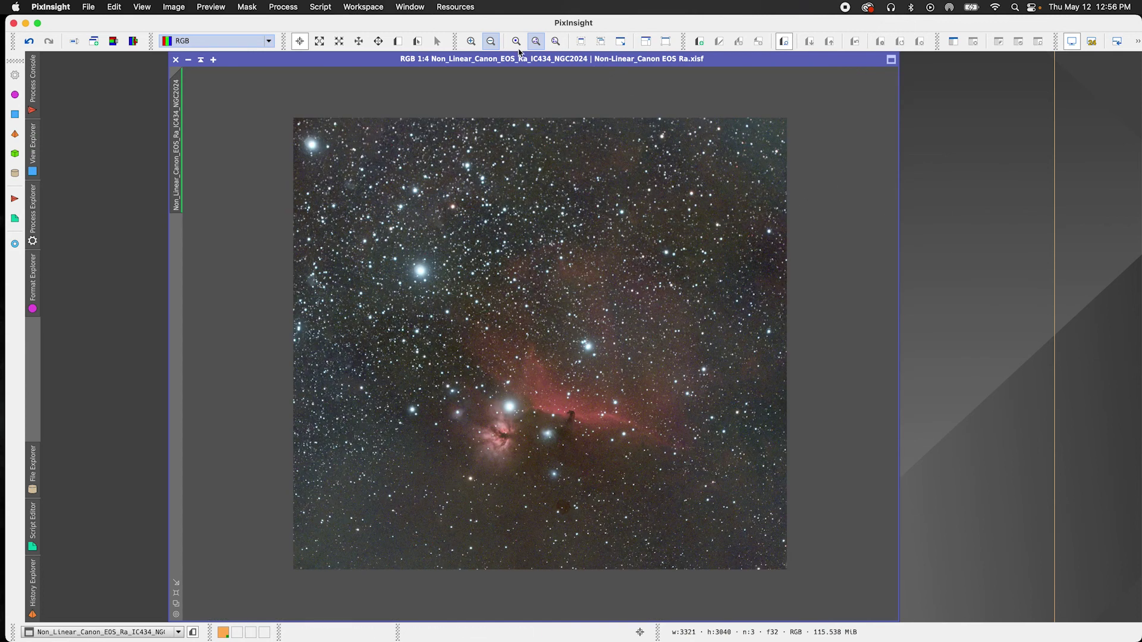
left_click(283, 6)
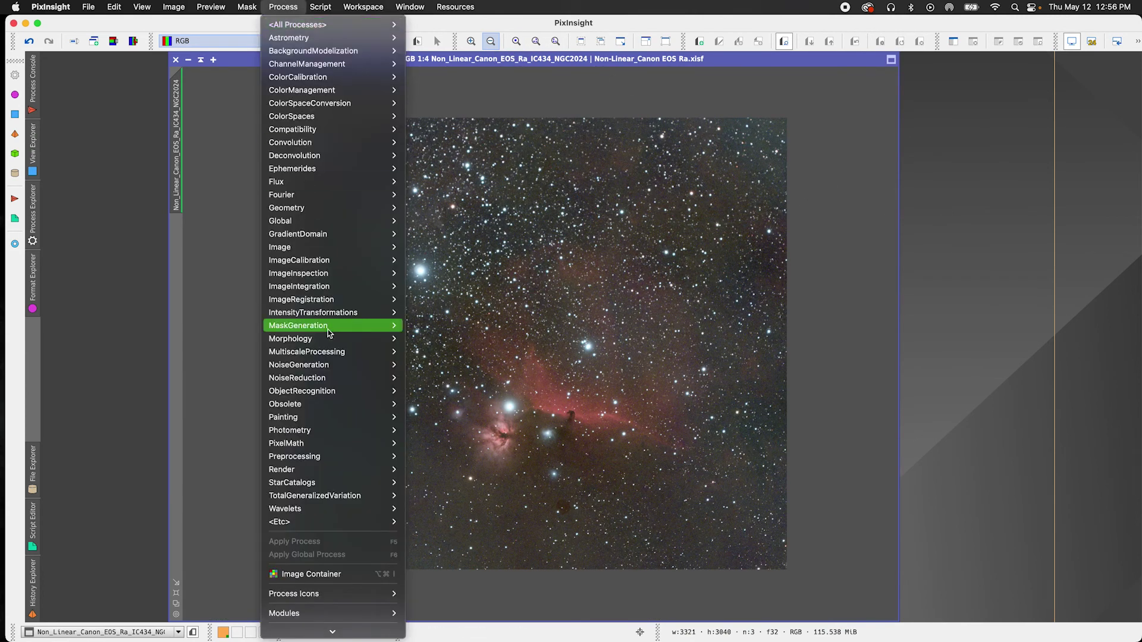
Apply NoiseXTerminator globally with Linear unchecked, Denoise 0.77 and Detail 0.20.
mouse_move(334, 378)
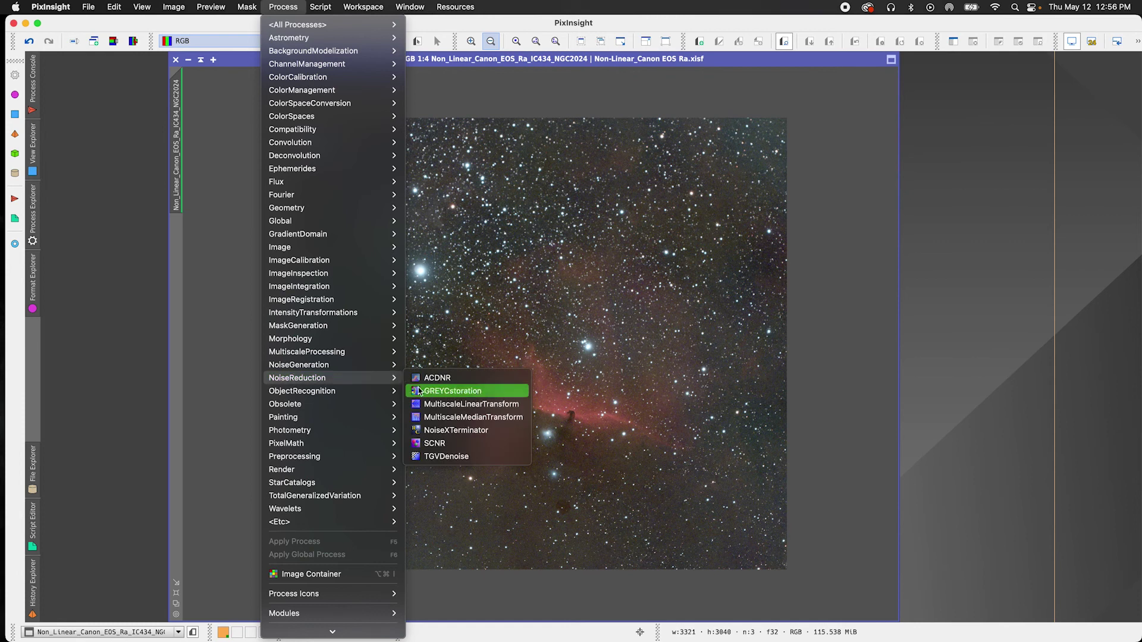
left_click(456, 430)
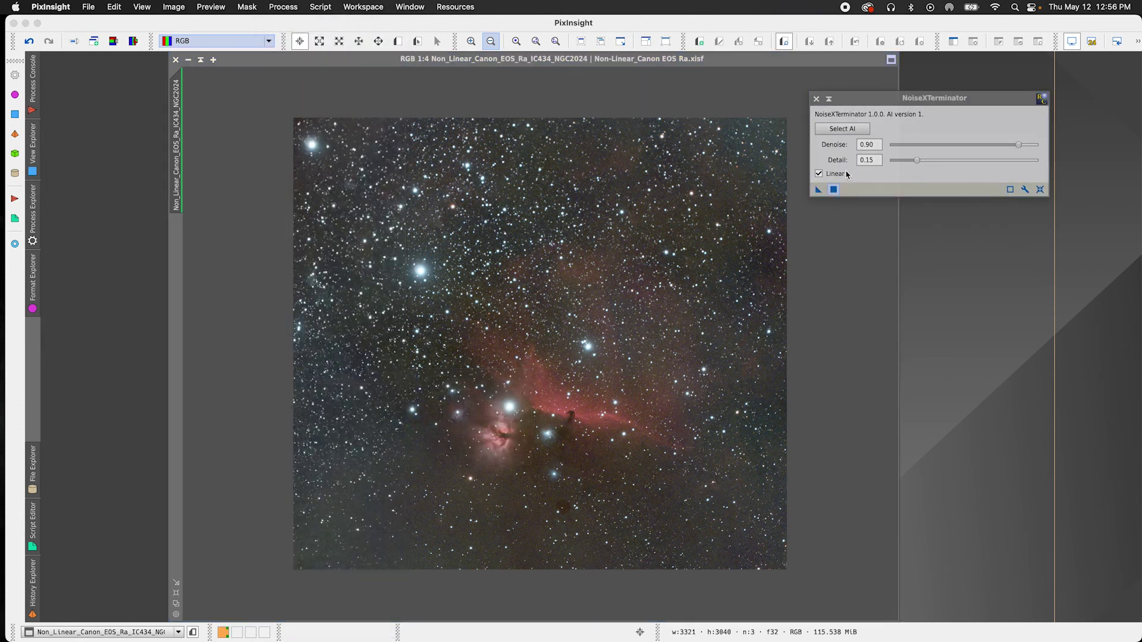
left_click(819, 175)
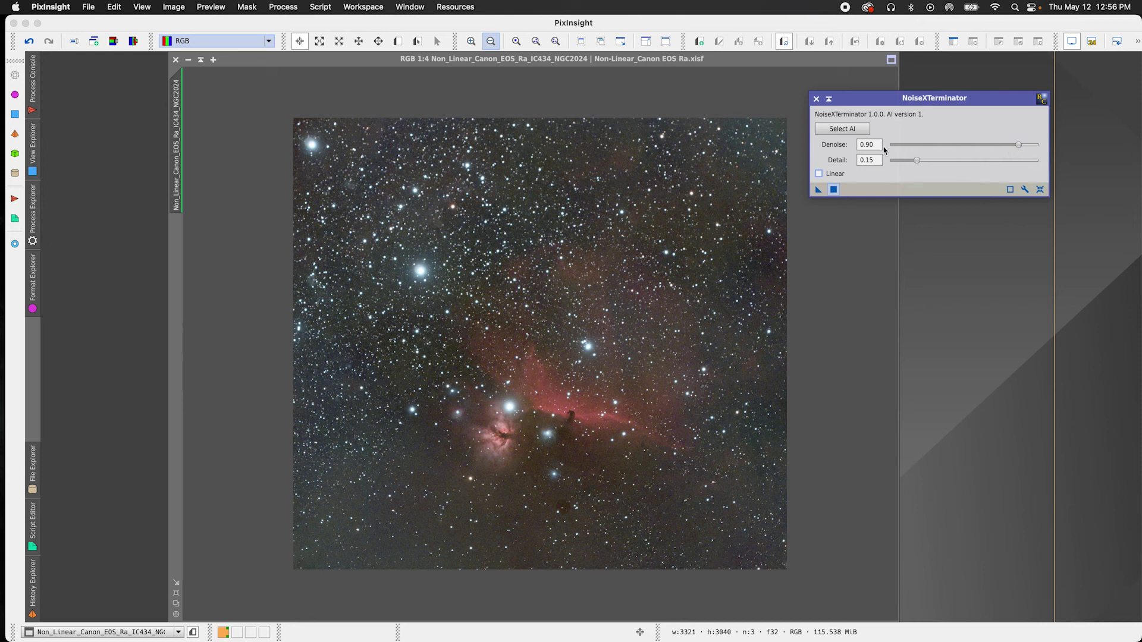
left_click(877, 145)
key("BackSpace")
left_click(875, 156)
left_click(834, 189)
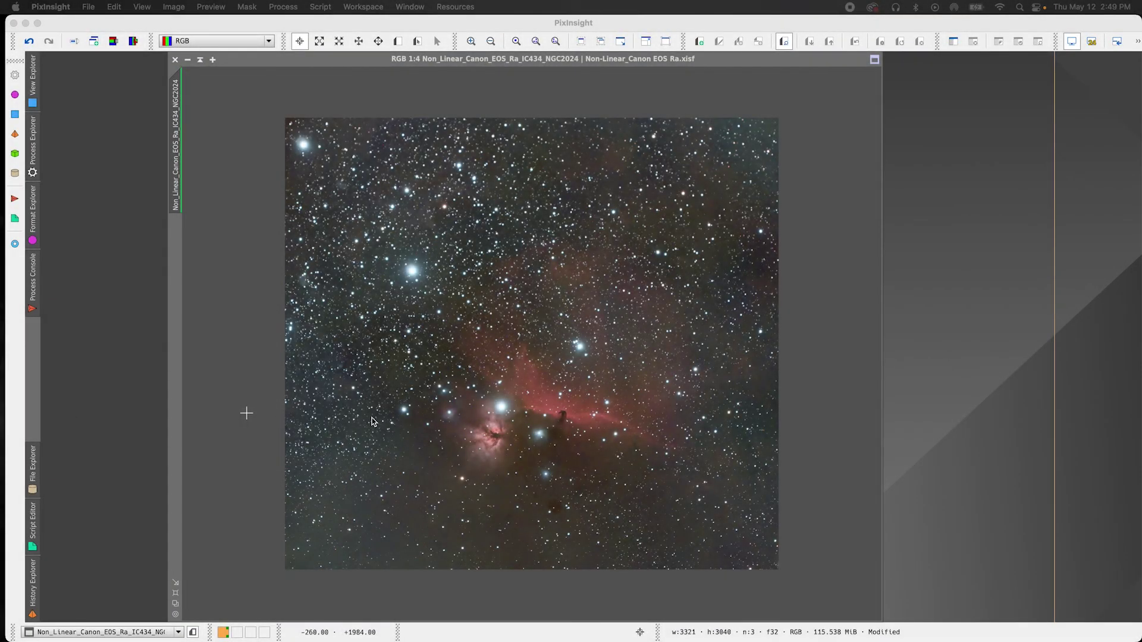
Zoom the view to 1:1 on the Horsehead, moving the NoiseXTerminator window off the image.
left_click(362, 100)
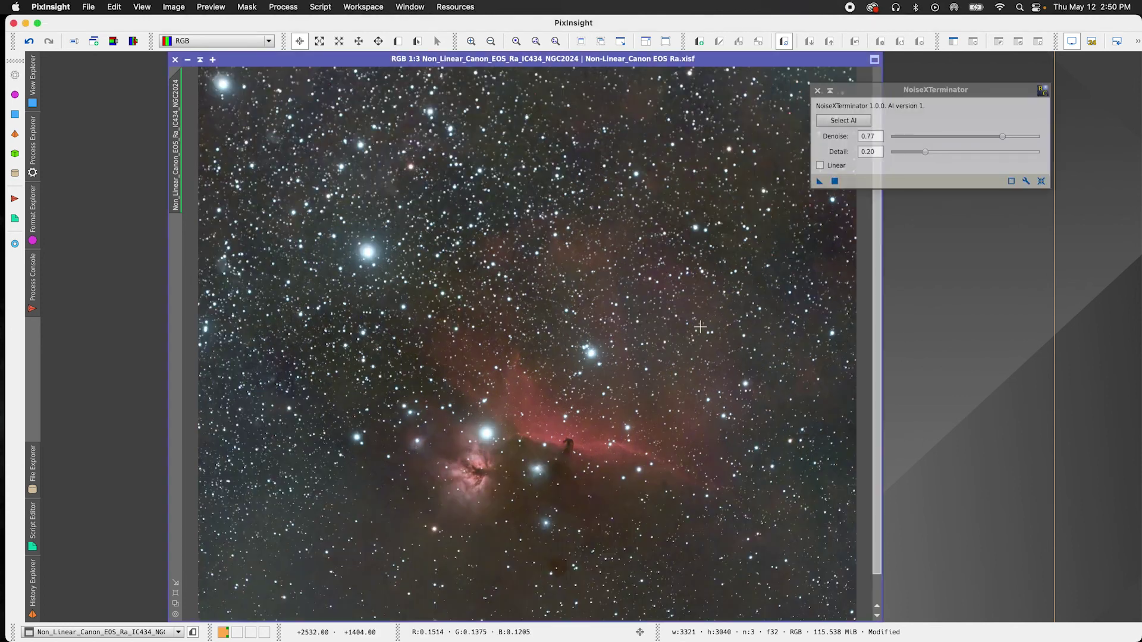
scroll(707, 326, "up", 1)
left_click_drag(880, 95, 913, 197)
scroll(733, 307, "up", 2)
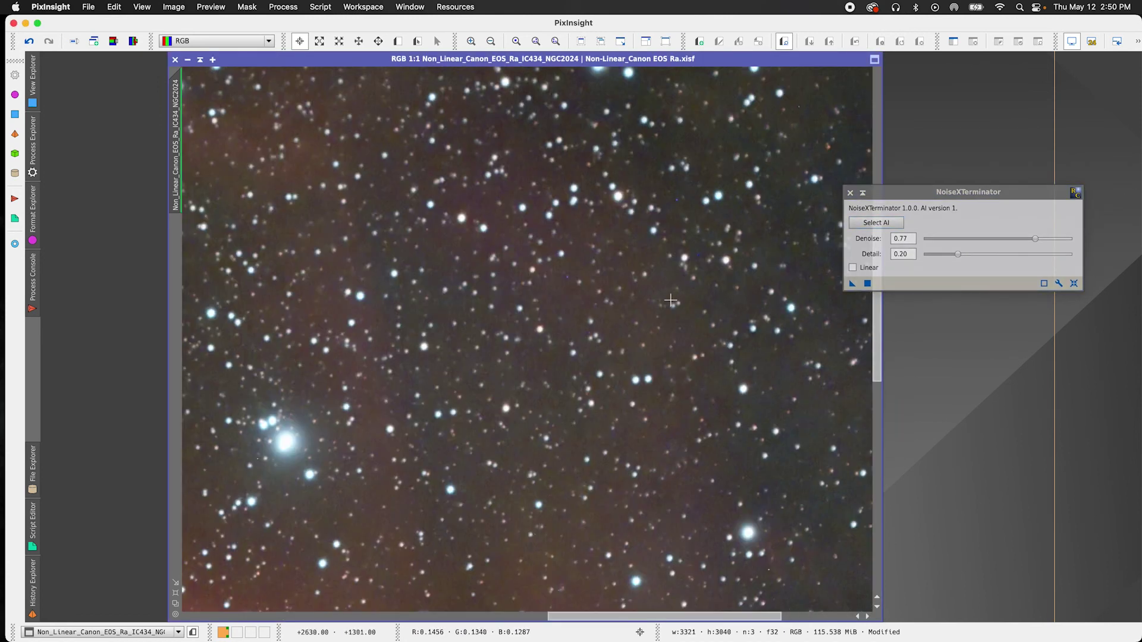
scroll(669, 302, "down", 1)
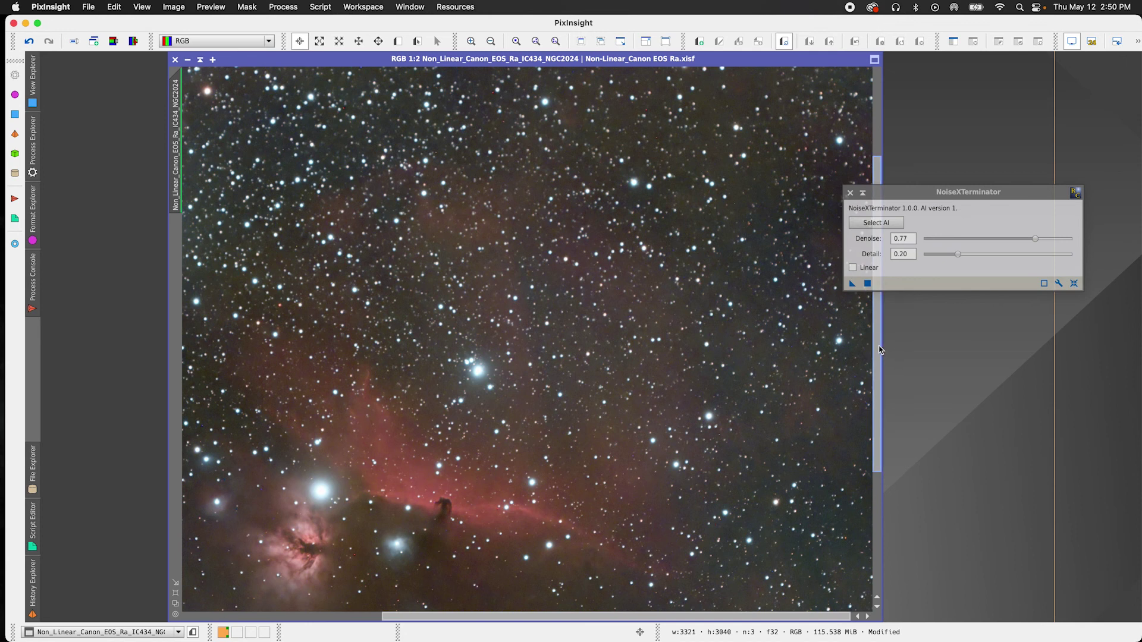
left_click_drag(881, 350, 877, 422)
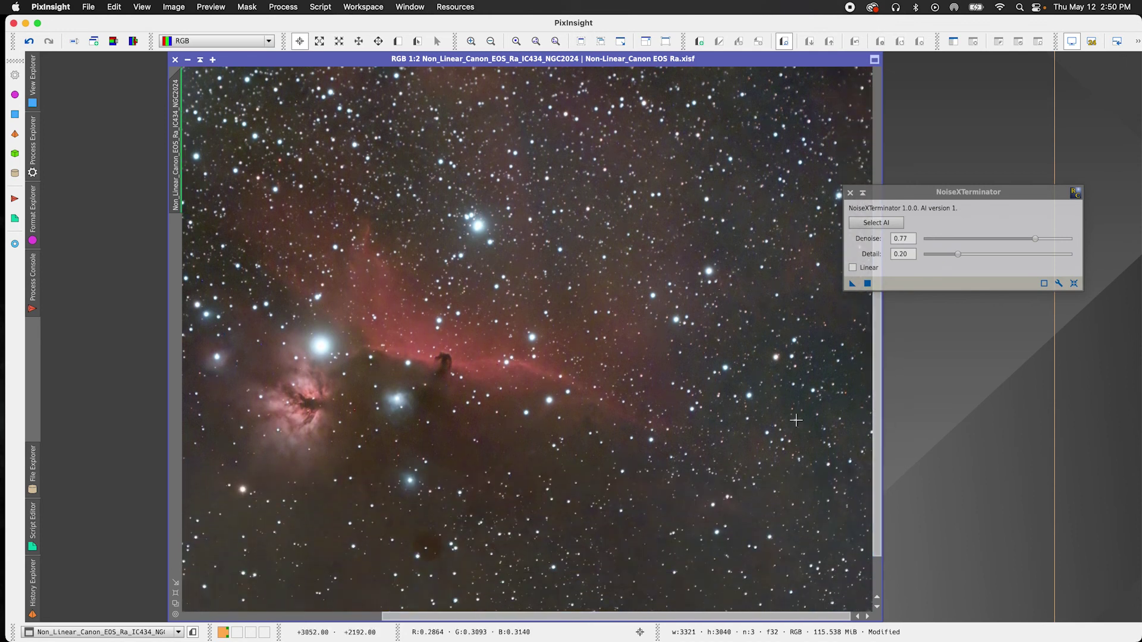
scroll(525, 429, "up", 1)
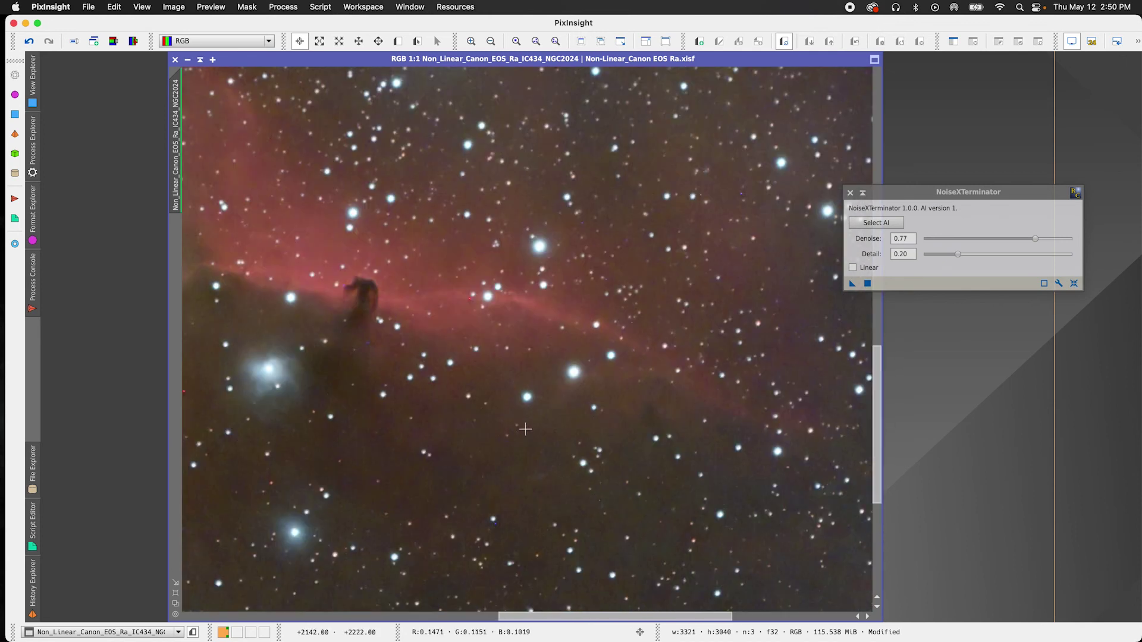
Toggle Undo and Redo to compare the noisy original with the denoised result, ending on Redo.
left_click(29, 41)
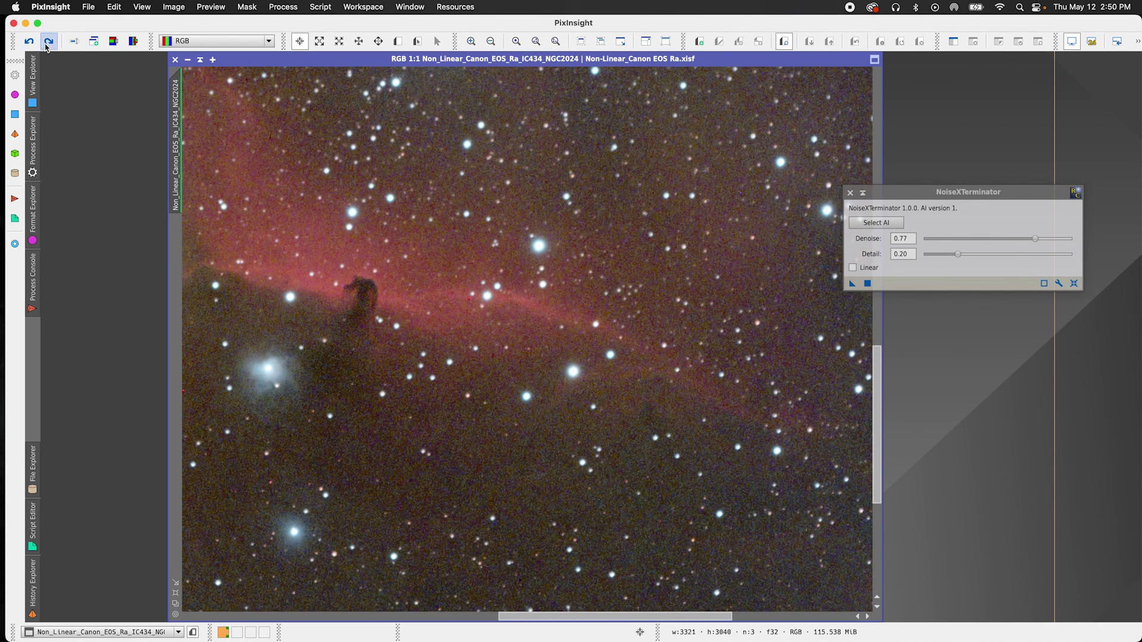
left_click(47, 45)
left_click(34, 44)
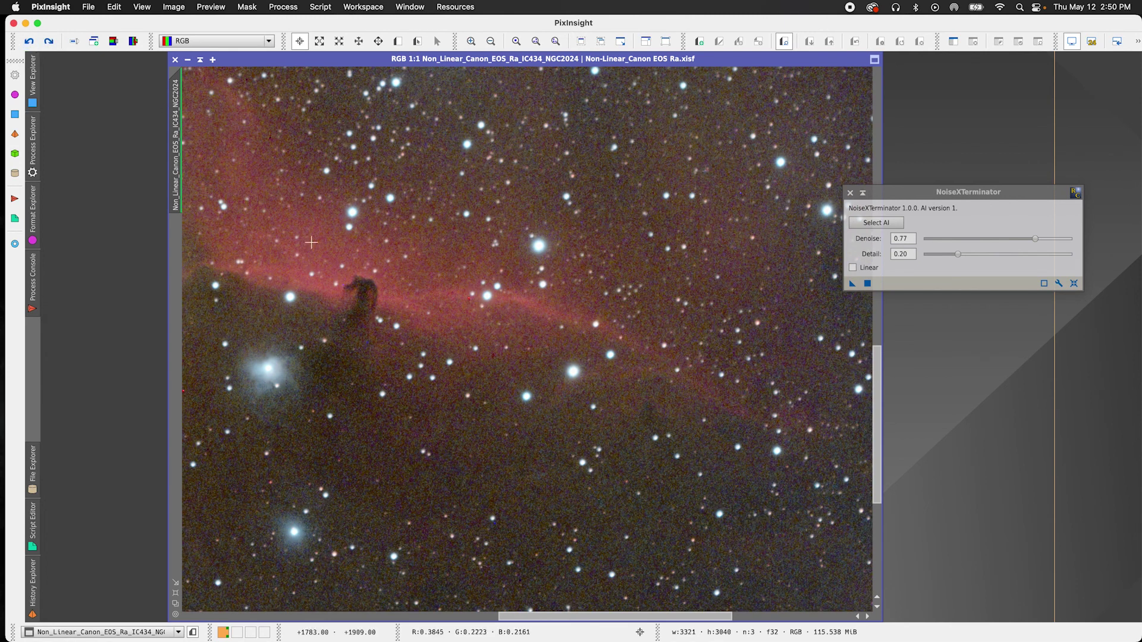
left_click(49, 41)
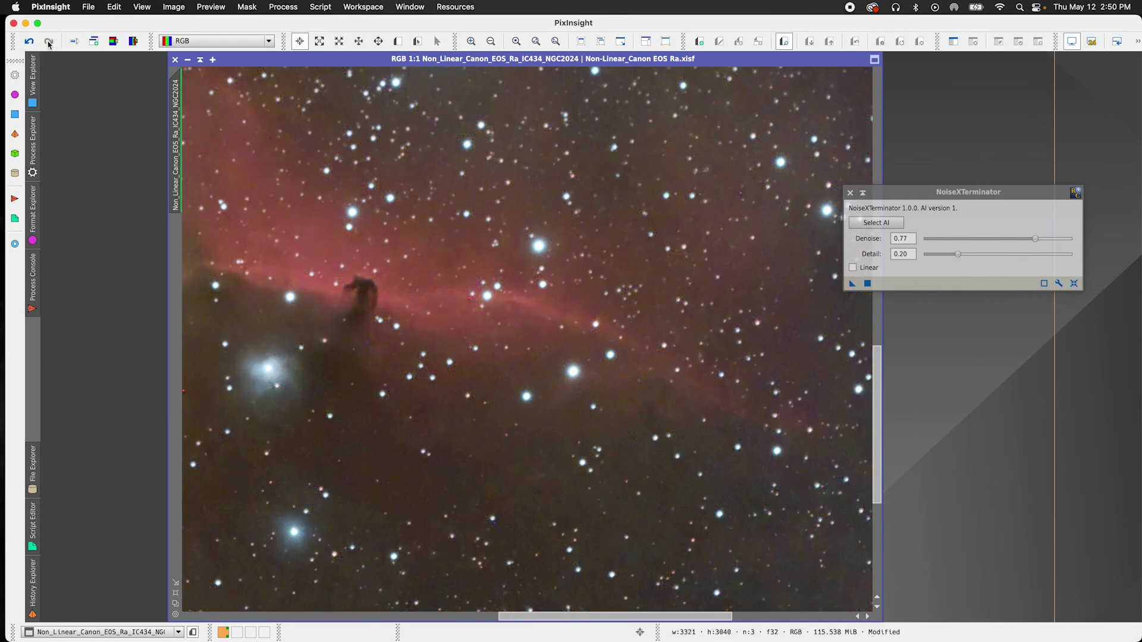
Pan to the star field and zoom to 3:1 to check how the stars held up.
left_click_drag(594, 619, 522, 620)
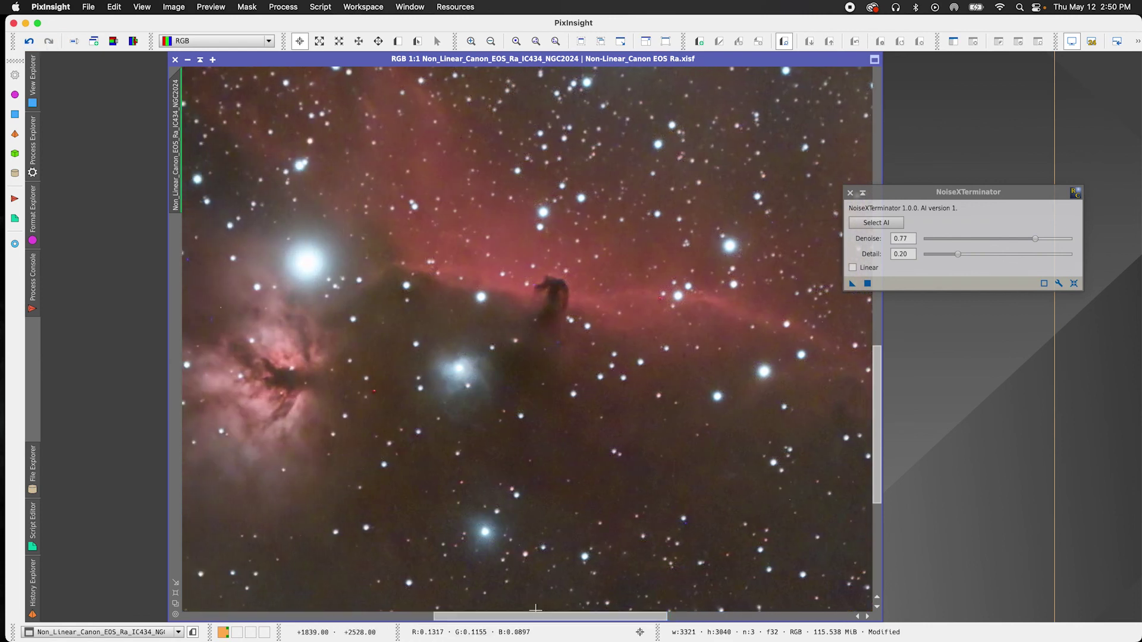
left_click_drag(935, 198, 975, 165)
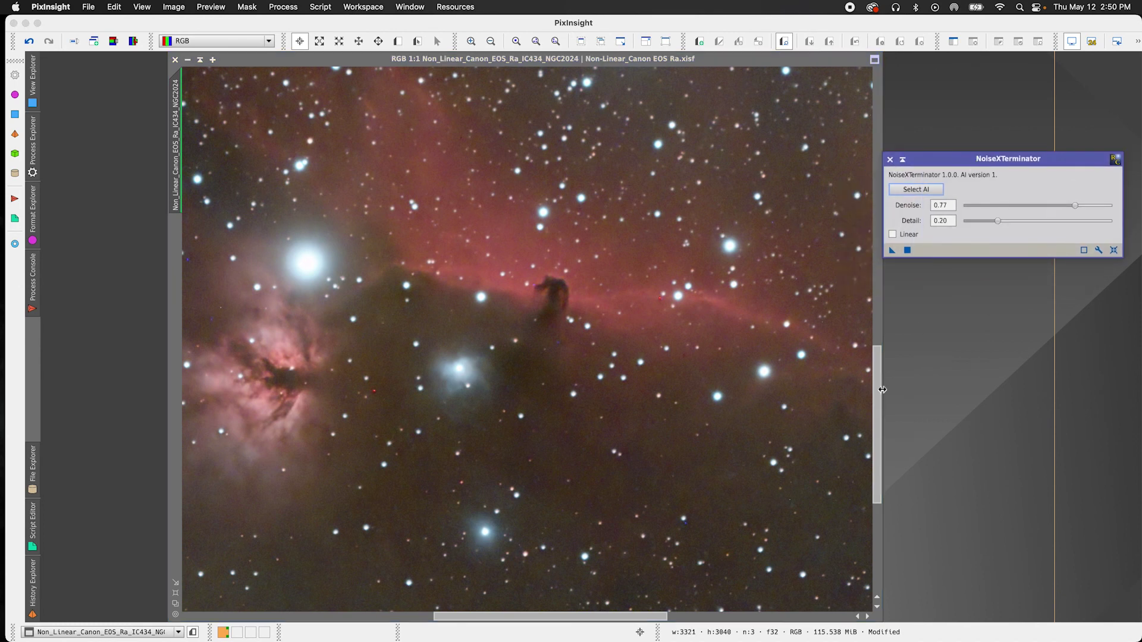
left_click_drag(882, 379, 896, 164)
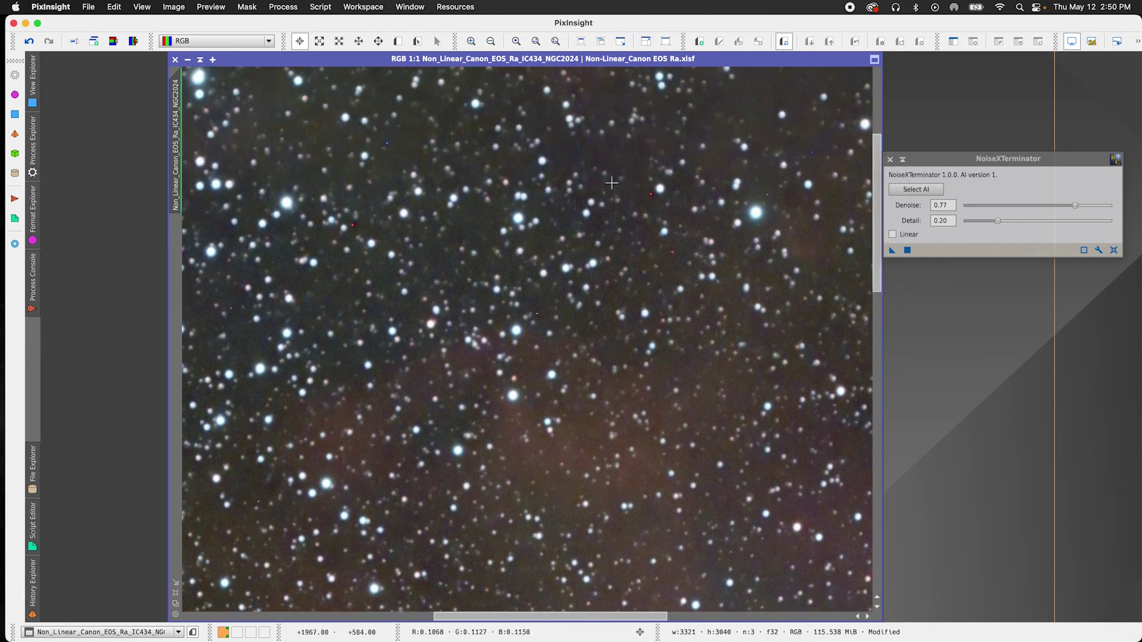
scroll(571, 244, "up", 1)
scroll(571, 244, "down", 3)
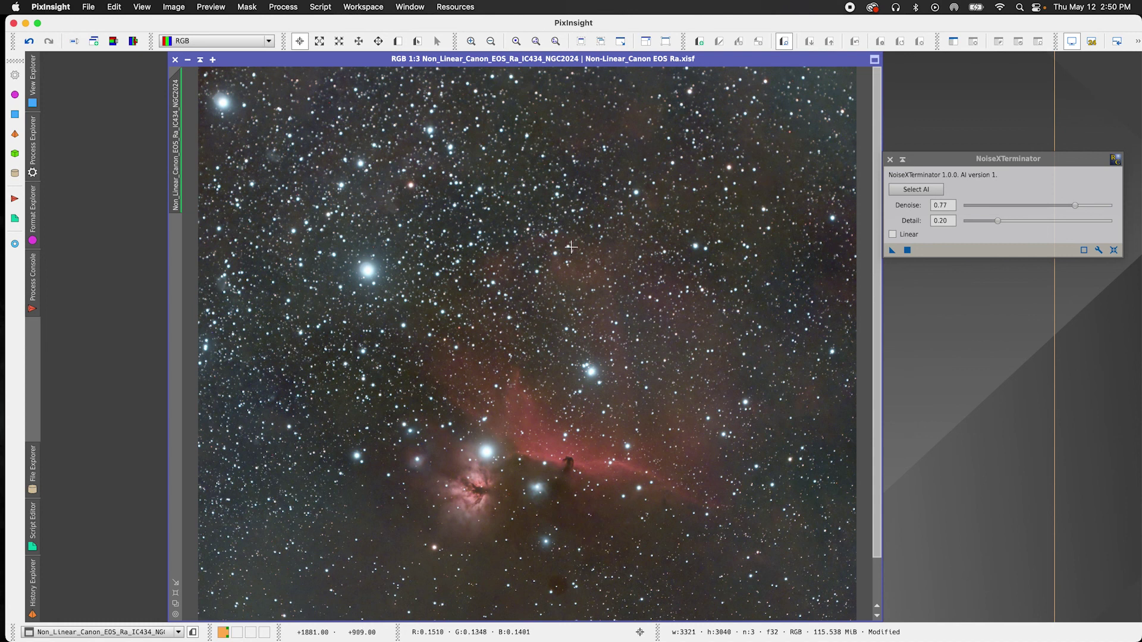
scroll(571, 244, "up", 1)
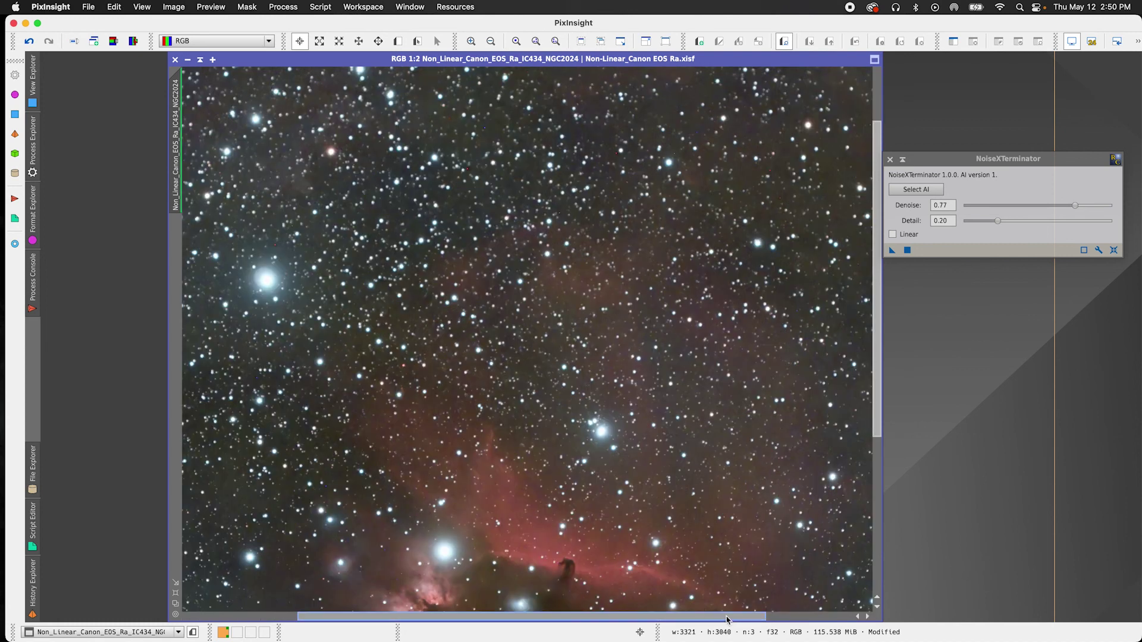
left_click_drag(741, 617, 826, 613)
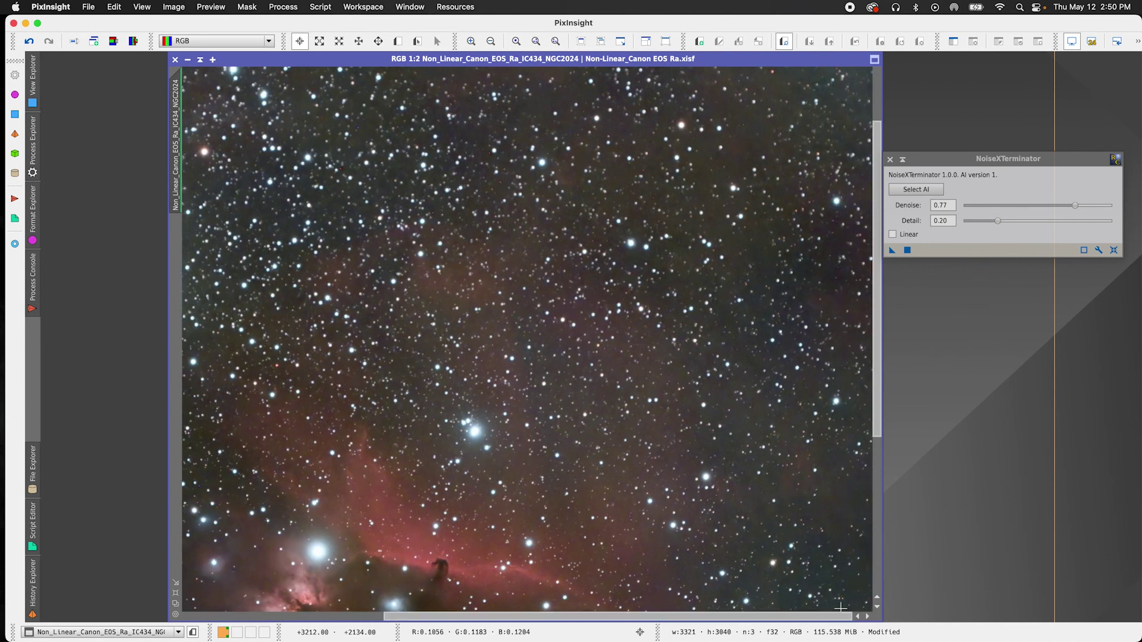
scroll(749, 352, "up", 2)
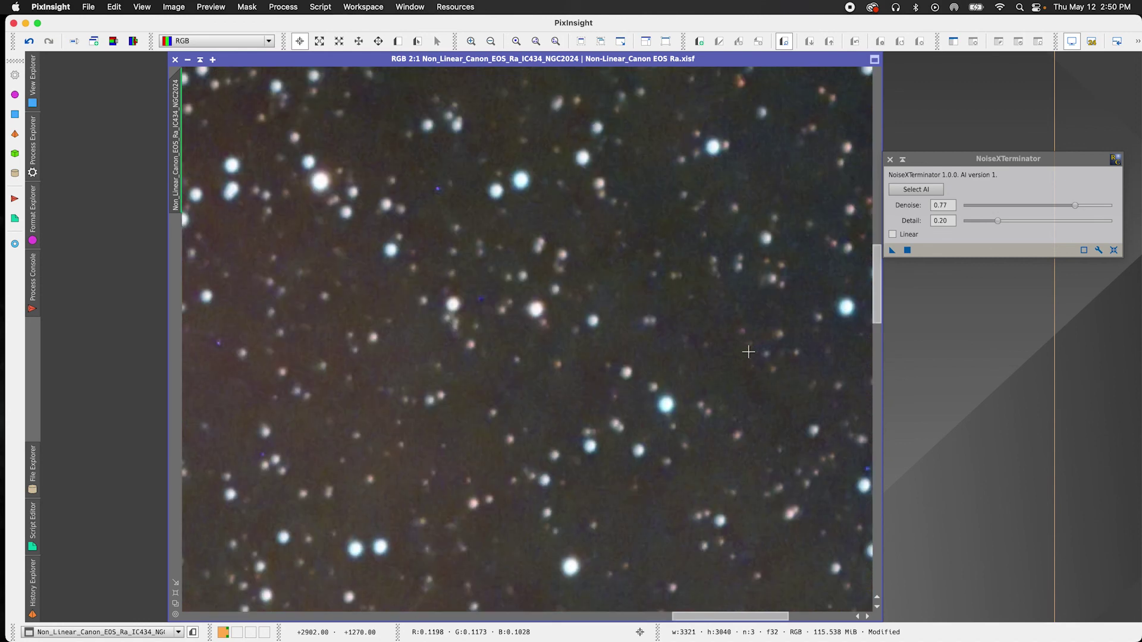
scroll(748, 352, "up", 1)
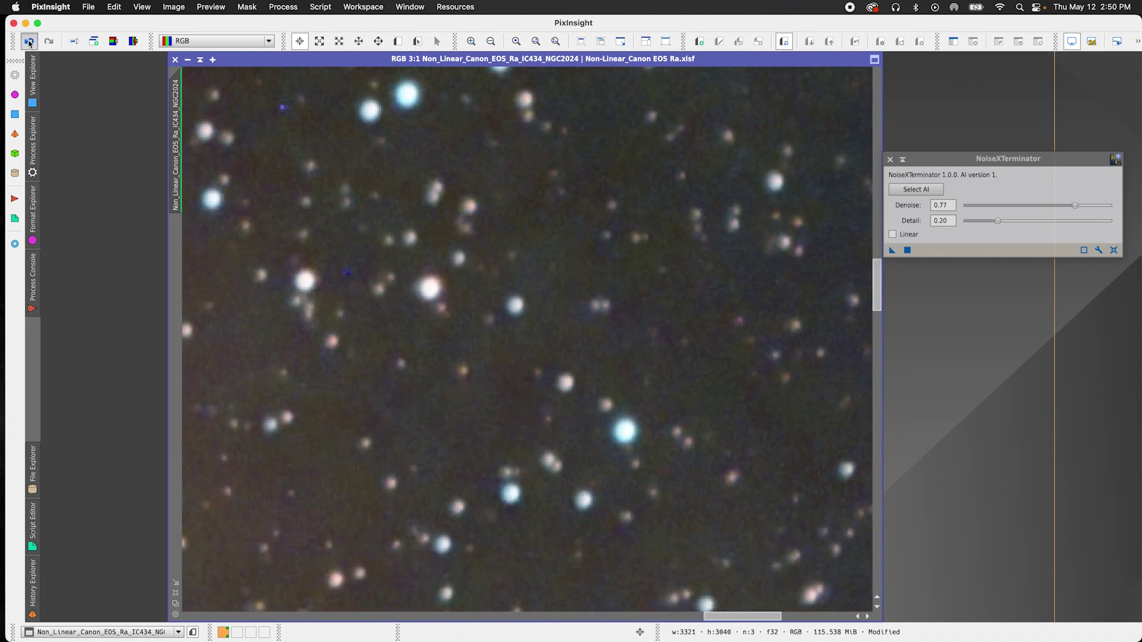